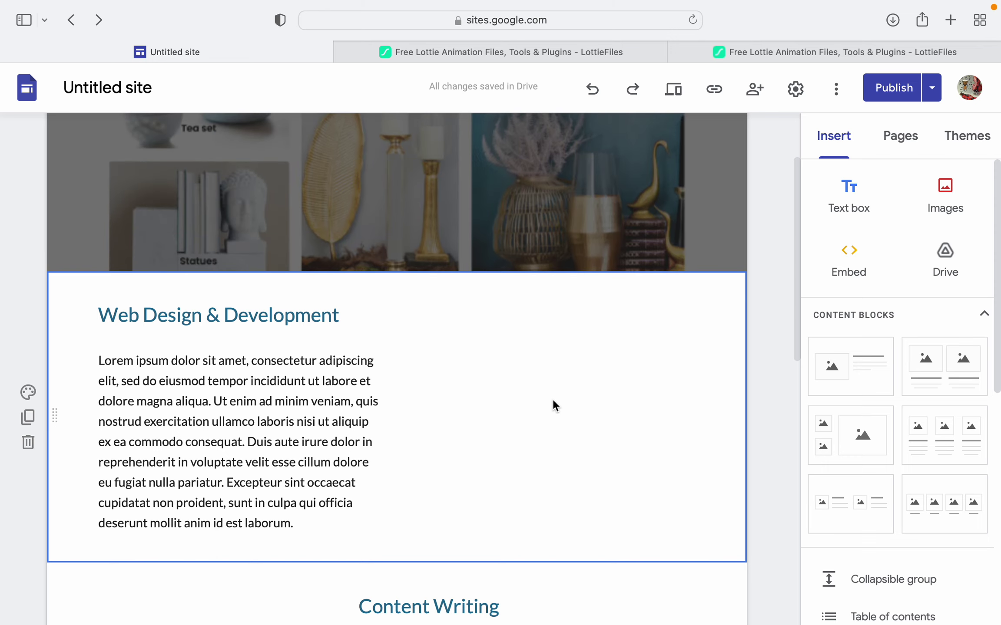
Visit the LottieFiles homepage, then come back to the Google Sites editor
click(536, 52)
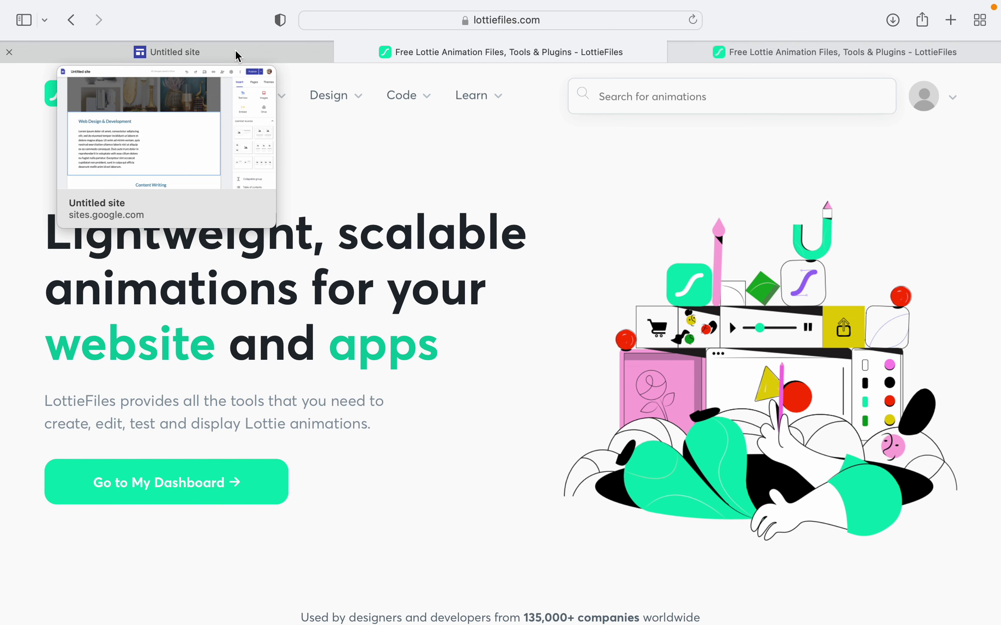
click(235, 49)
scroll(545, 399, down, 1)
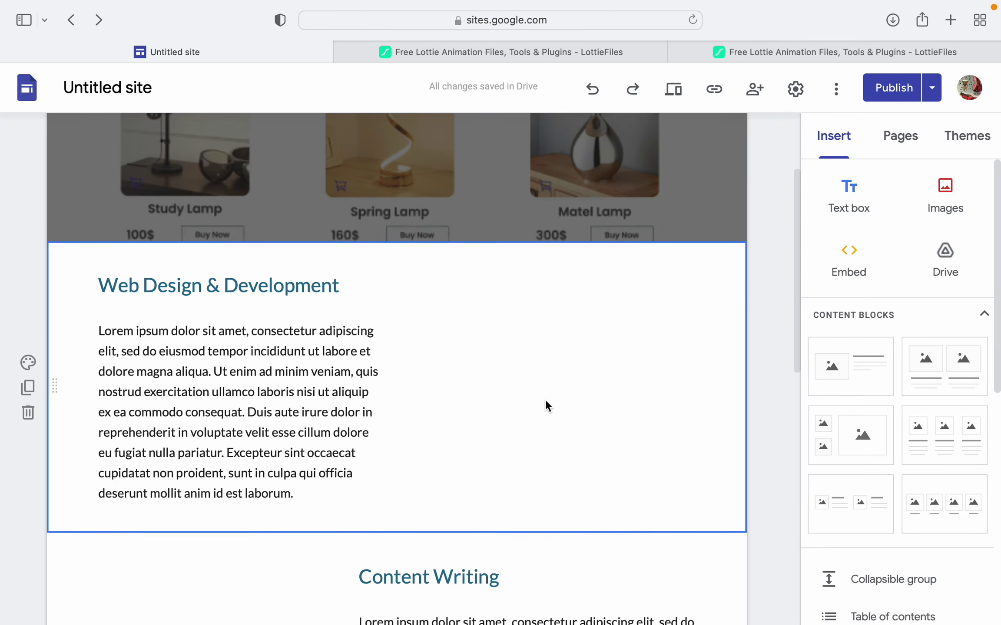
scroll(680, 130, up, 3)
Search the LottieFiles animation library for 'websites' and browse the results
click(545, 52)
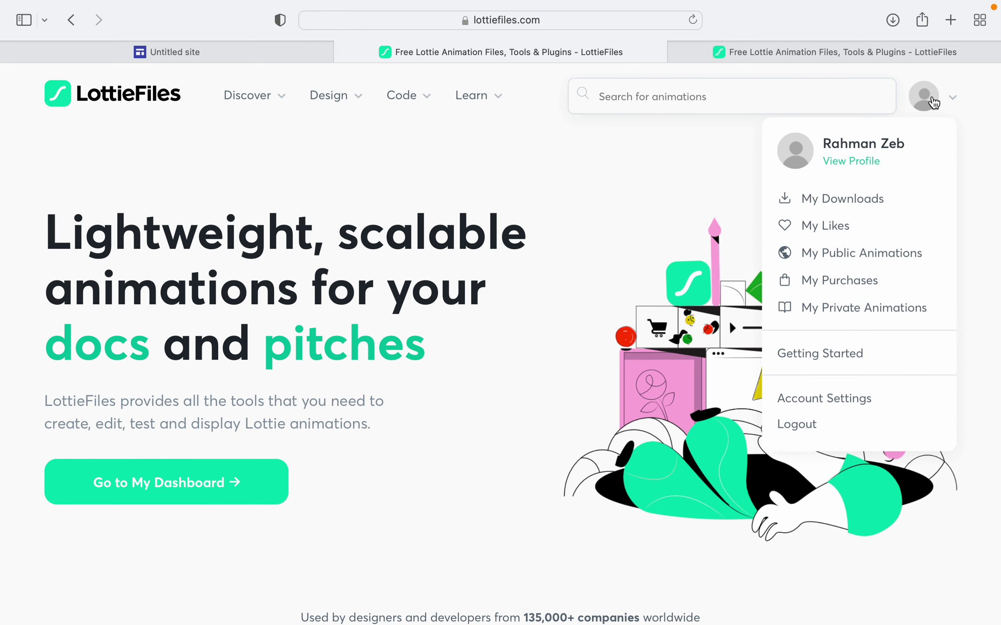
mouse_move(923, 96)
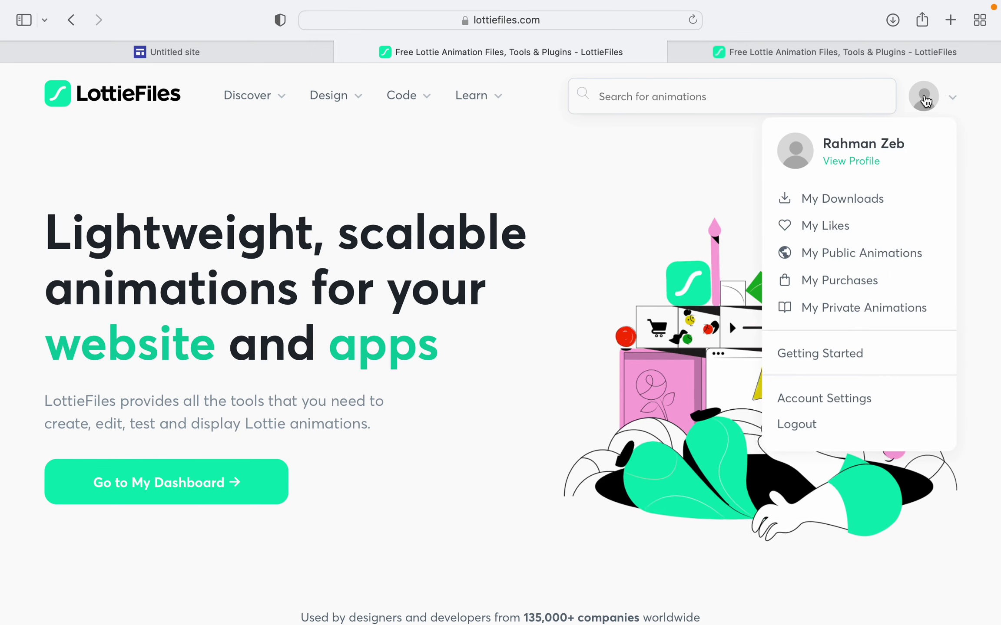
click(688, 95)
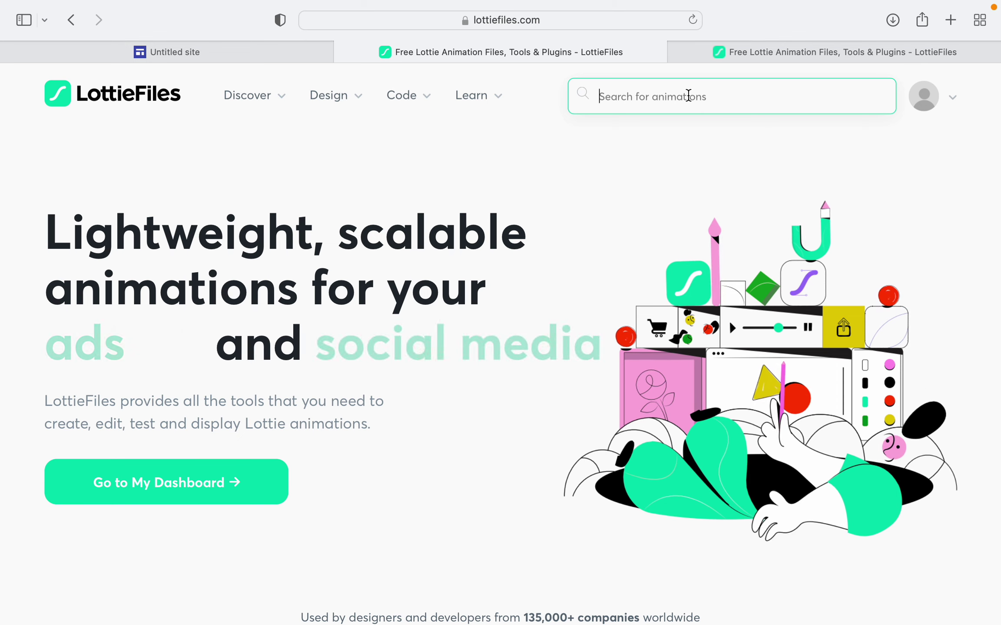
text(websi)
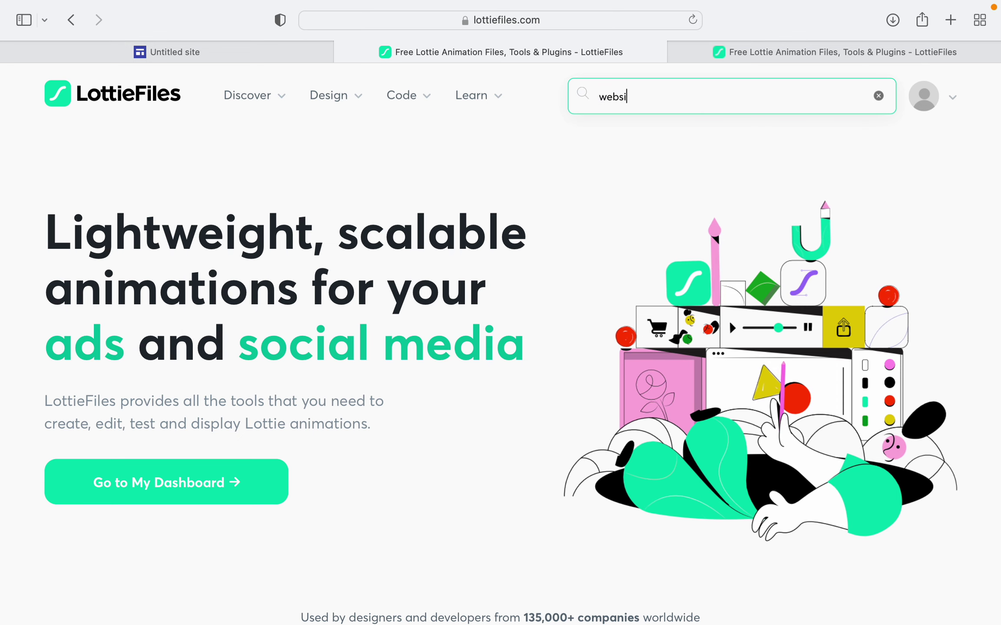
text(tes)
key(Return)
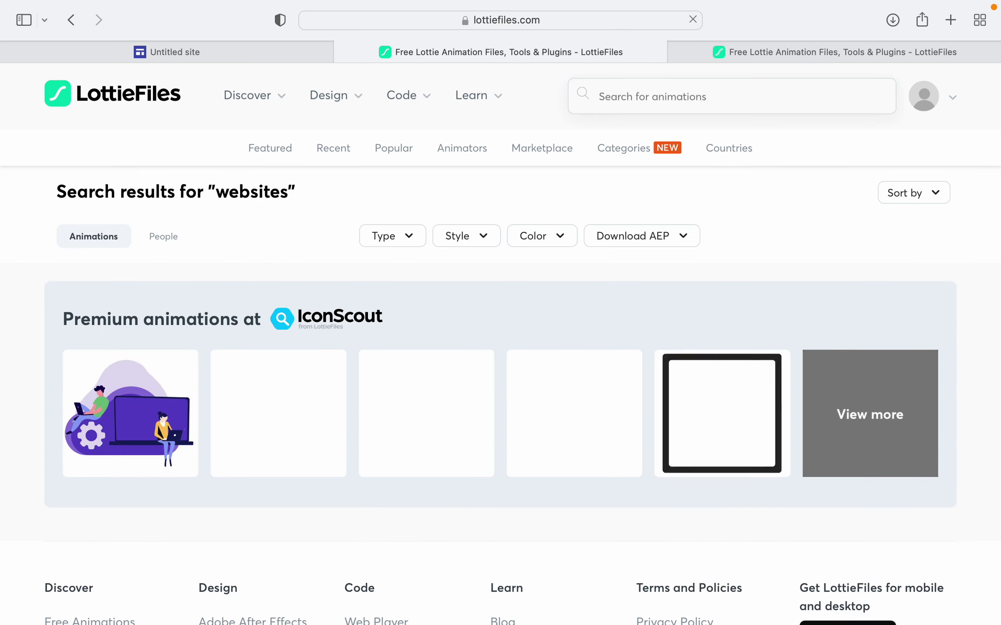
scroll(679, 353, down, 3)
scroll(679, 358, down, 4)
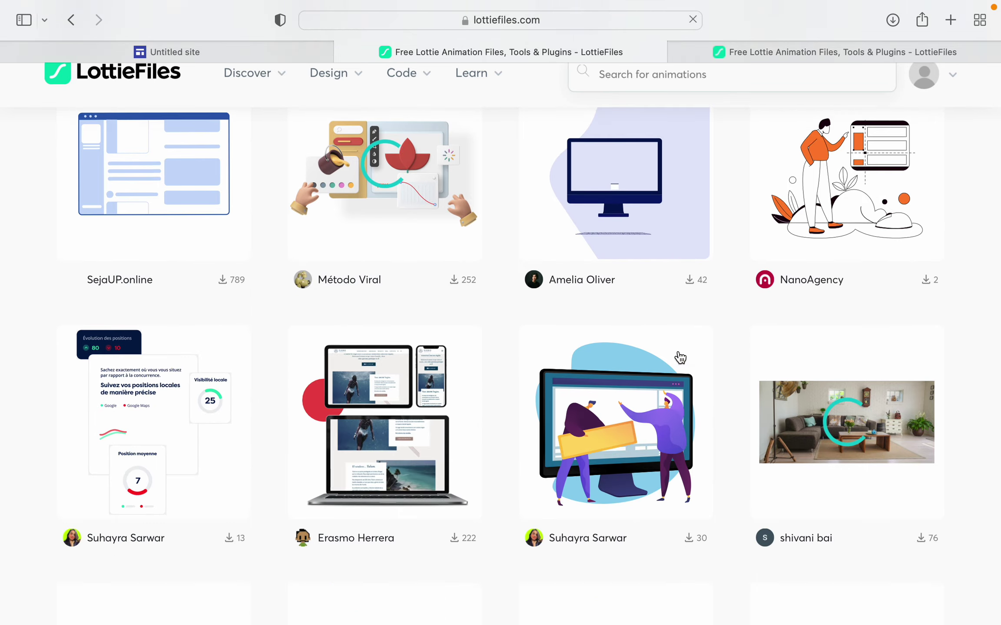
scroll(770, 344, down, 1)
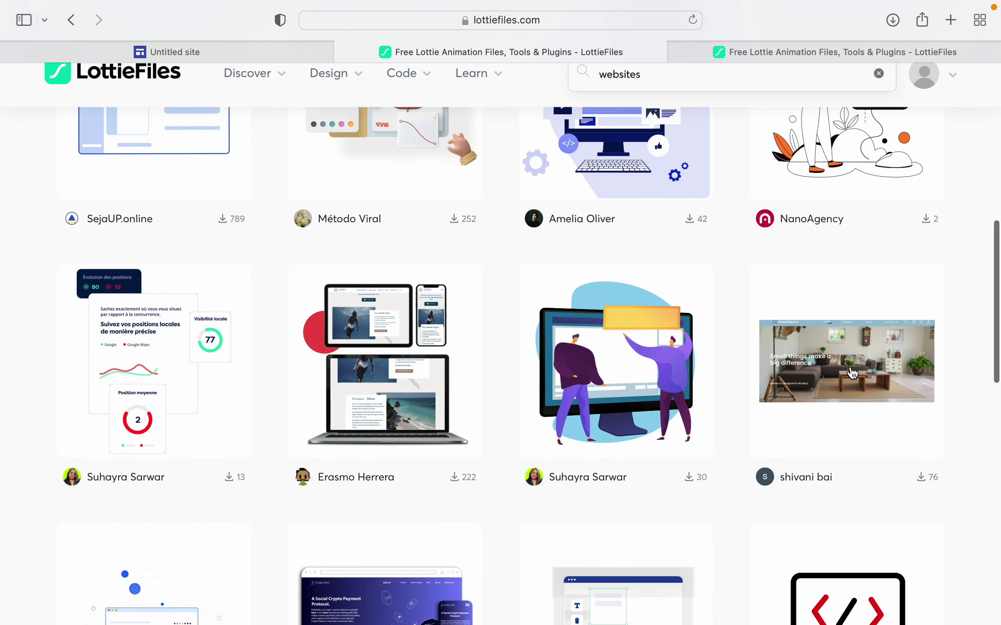
Copy the iFrame embed code of the home decor Demo website animation and return to Sites
click(852, 373)
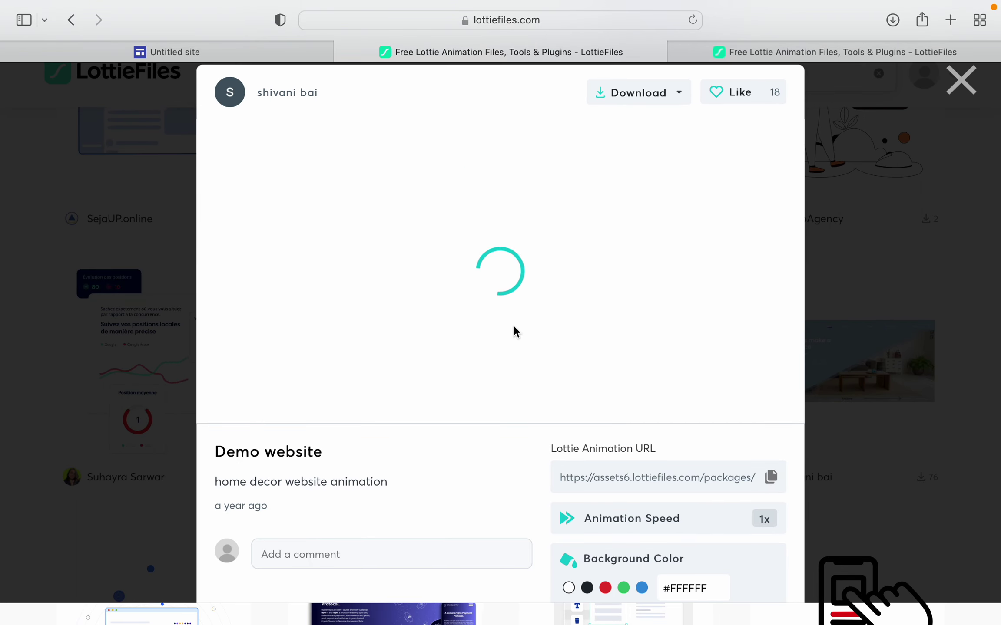
scroll(479, 328, down, 1)
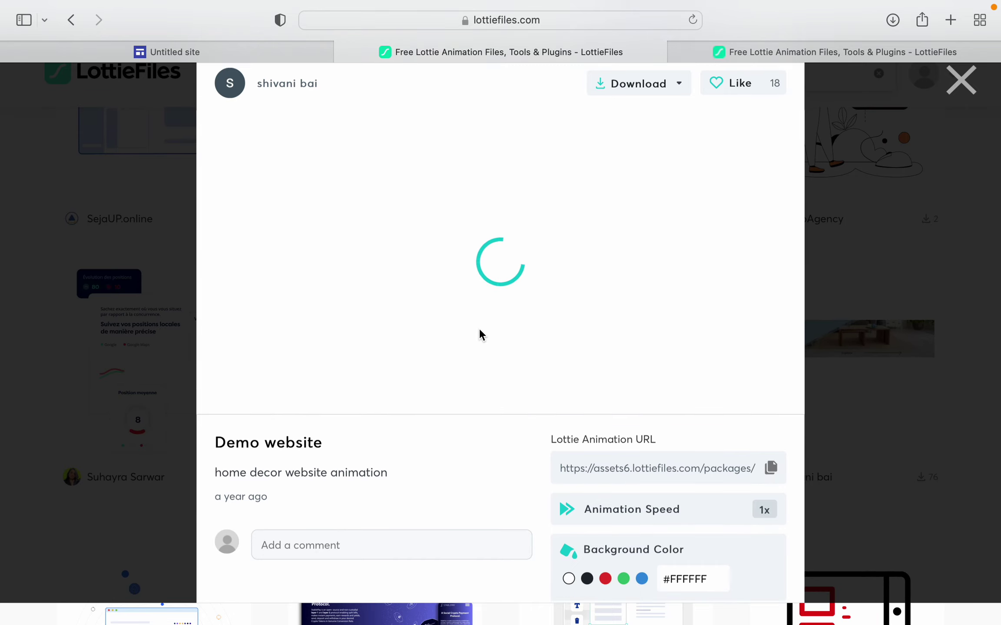
scroll(478, 328, down, 1)
scroll(479, 328, down, 2)
scroll(479, 330, down, 1)
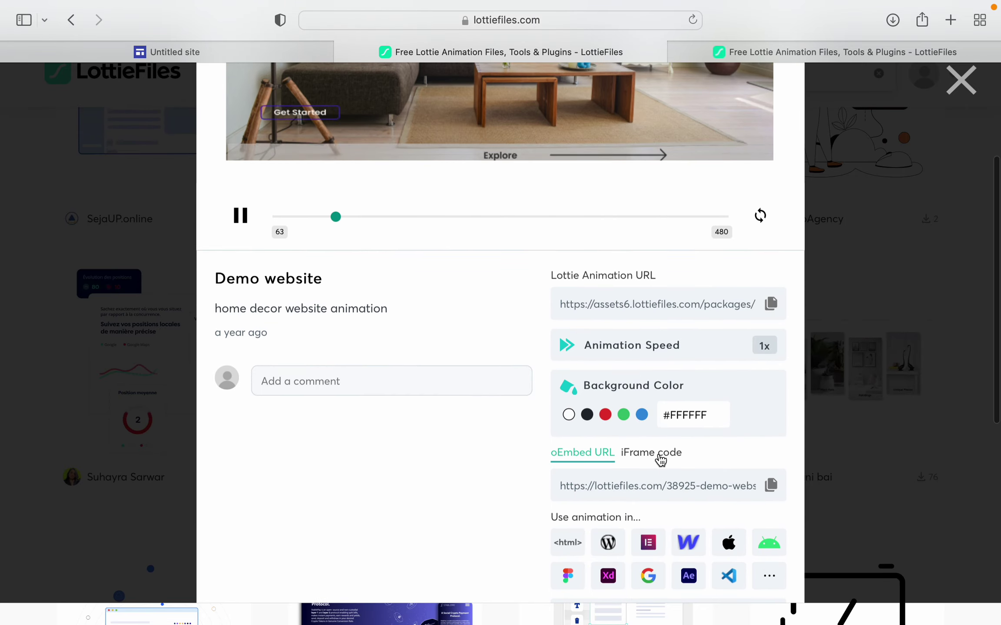
click(659, 453)
scroll(658, 458, down, 2)
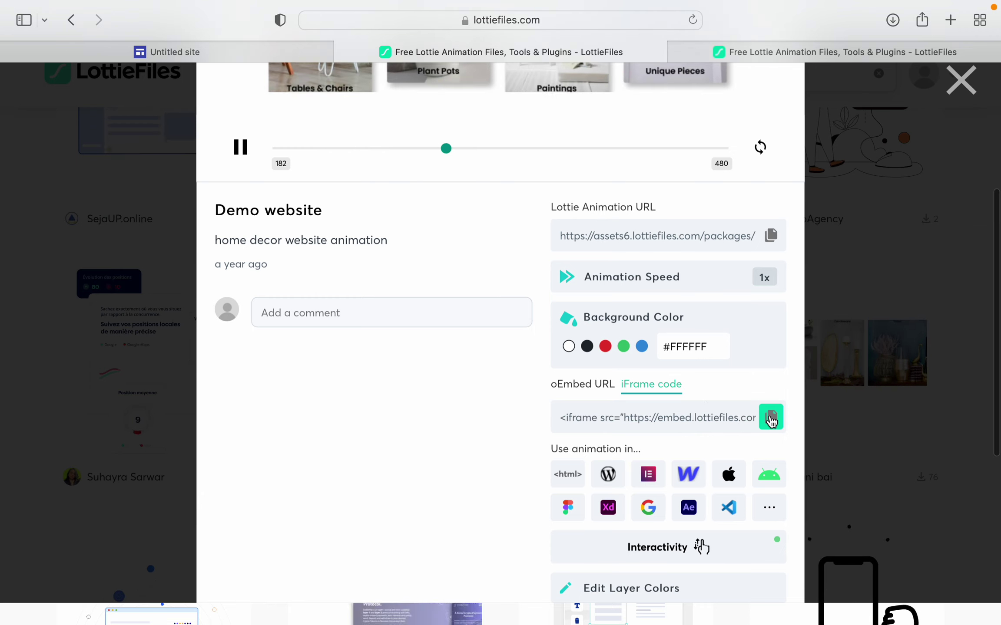
click(770, 419)
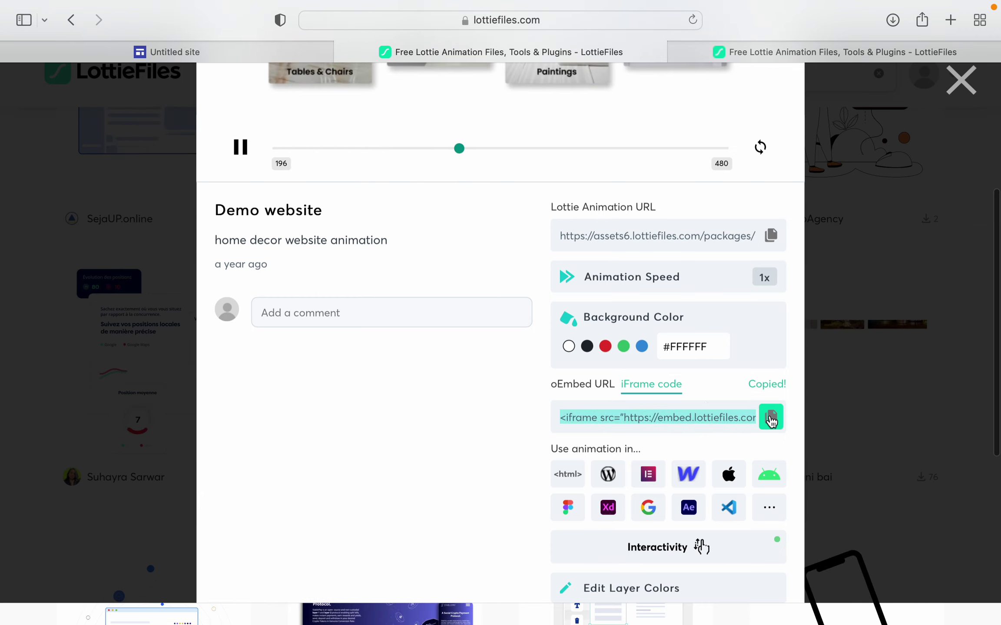
click(190, 49)
scroll(545, 336, down, 2)
Paste the Lottie iframe as embed code in the Web Design & Development section and preview it once
double_click(559, 362)
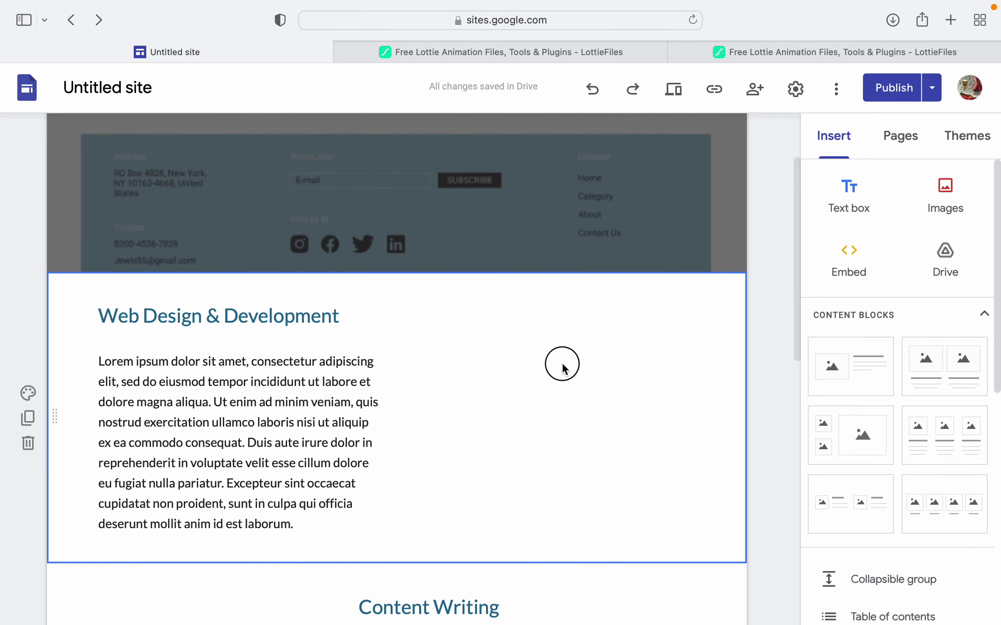
click(512, 366)
click(384, 302)
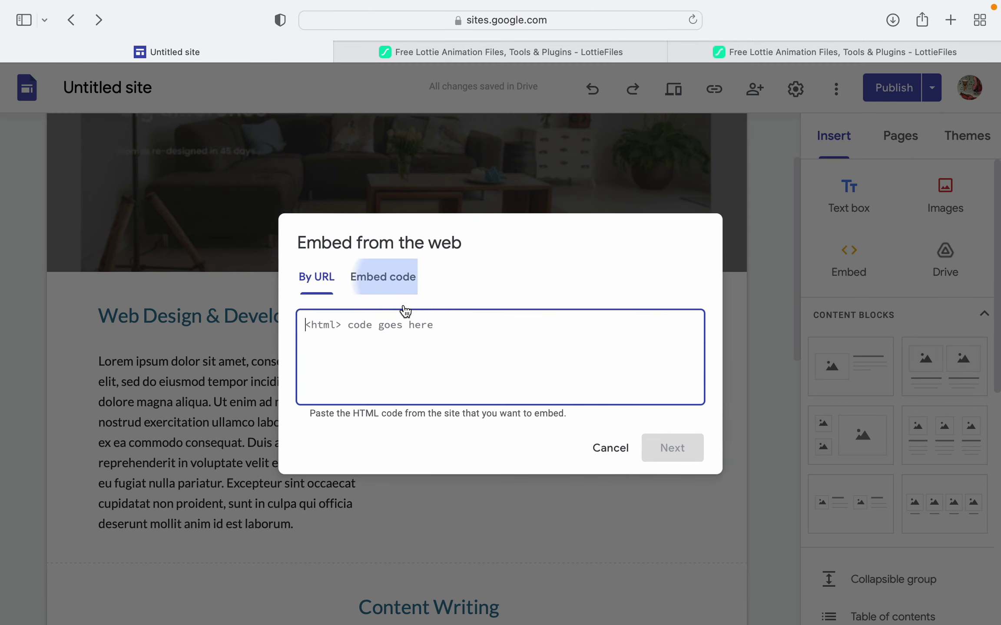
text(<iframe src="https://embed.lottiefiles.com/animation/38925"> </iframe>)
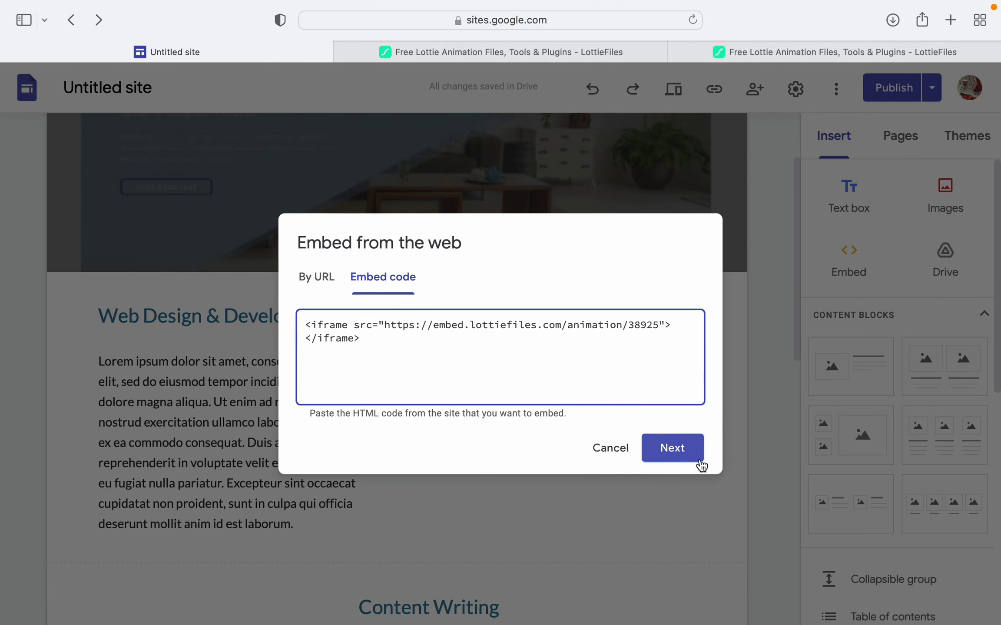
click(683, 450)
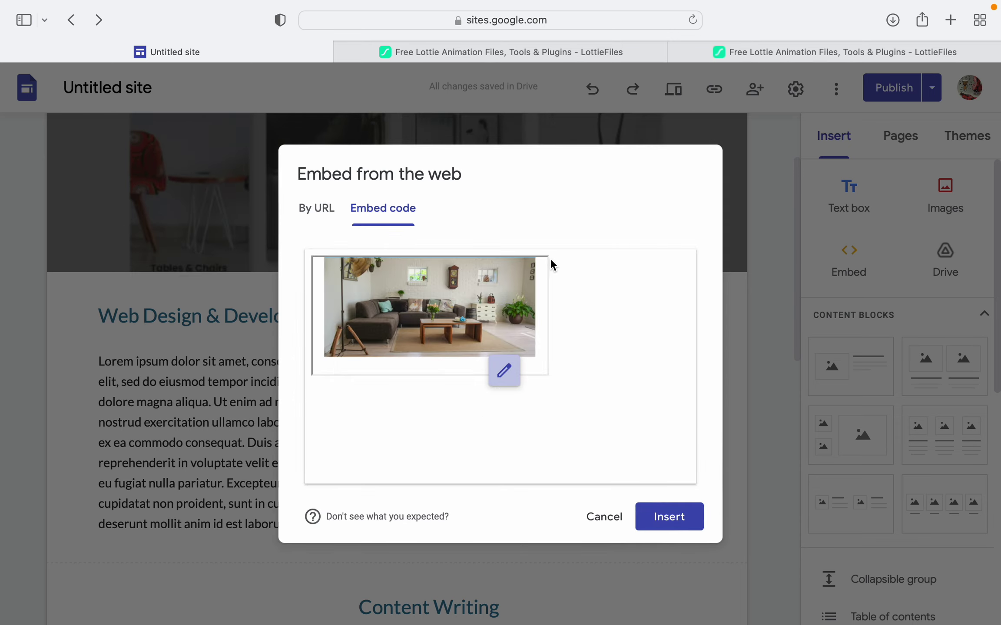
click(505, 369)
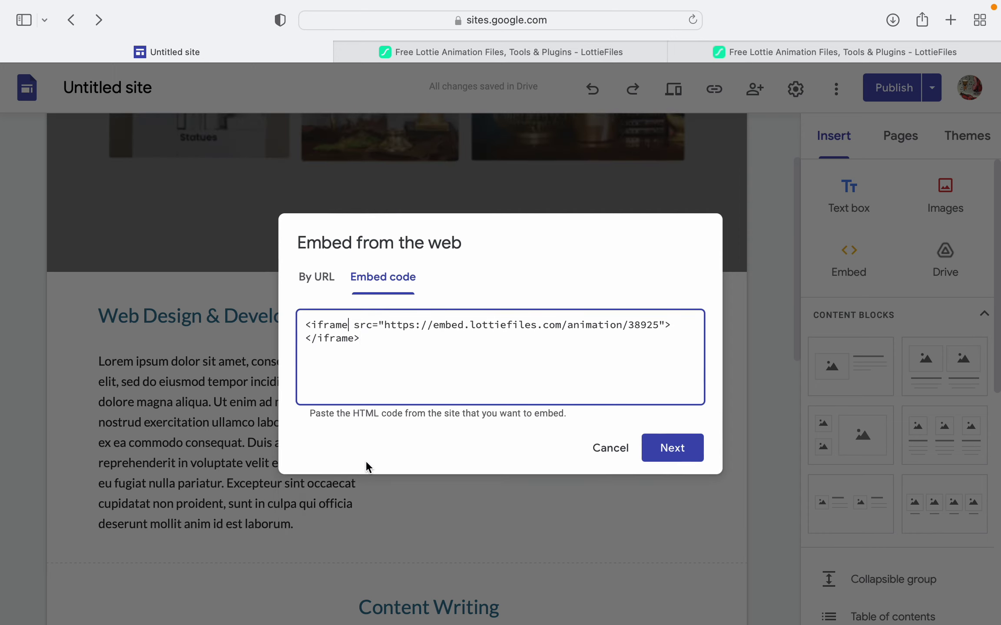
text(style=")
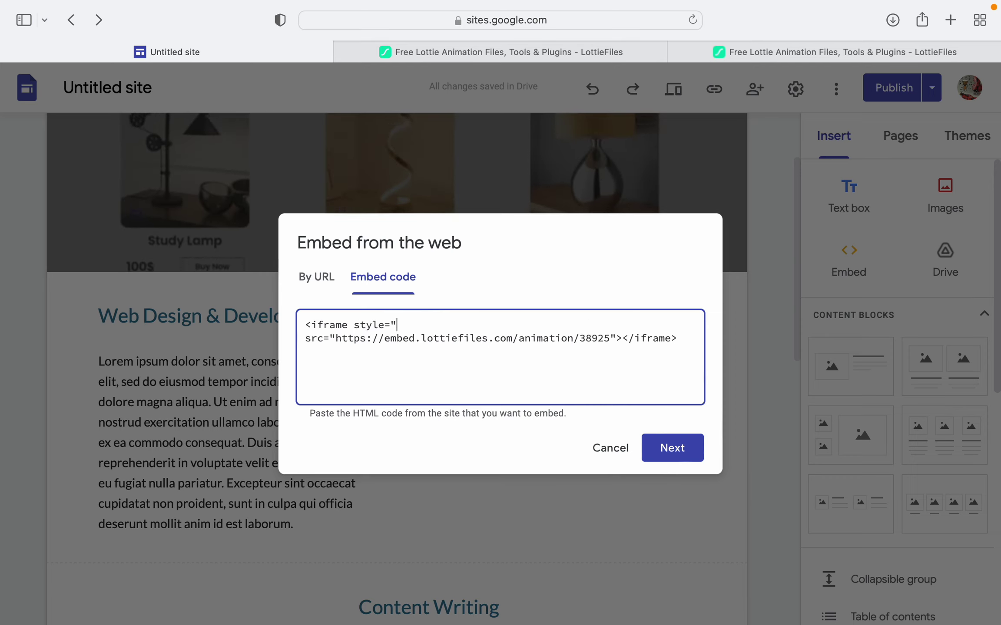
text(border:unset;)
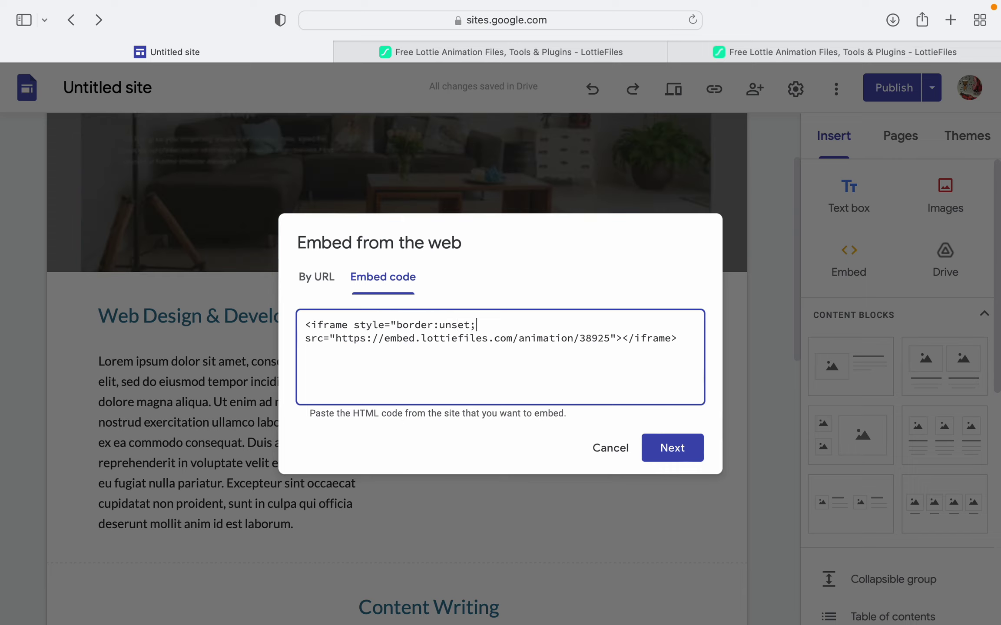
Style the iframe with border:unset, width 100% and height auto, then insert it onto the page
key(BackSpace)
key(BackSpace)
key(BackSpace)
text(width: 100%)
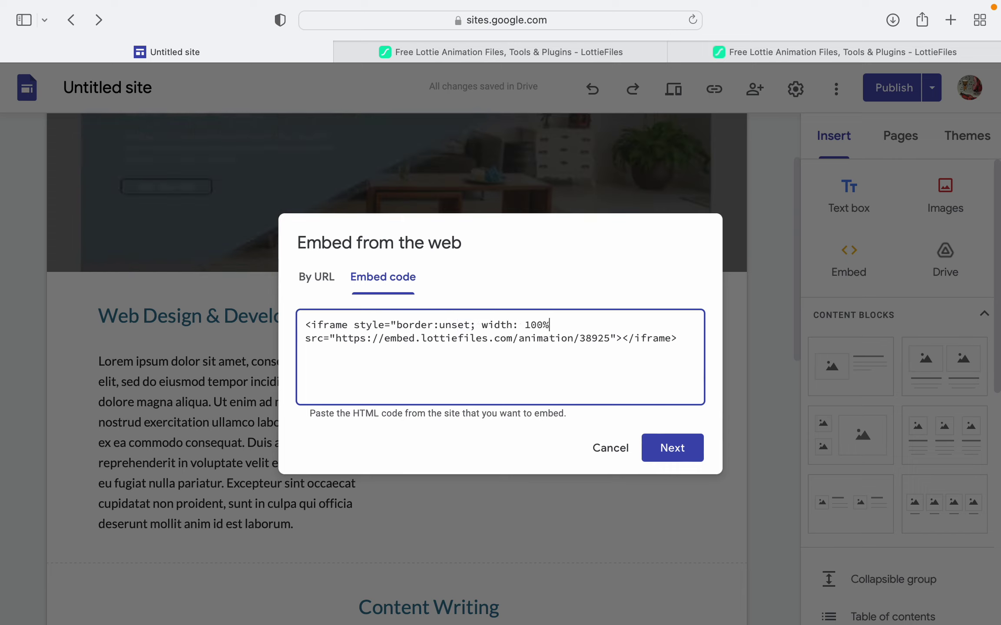
text(;height: )
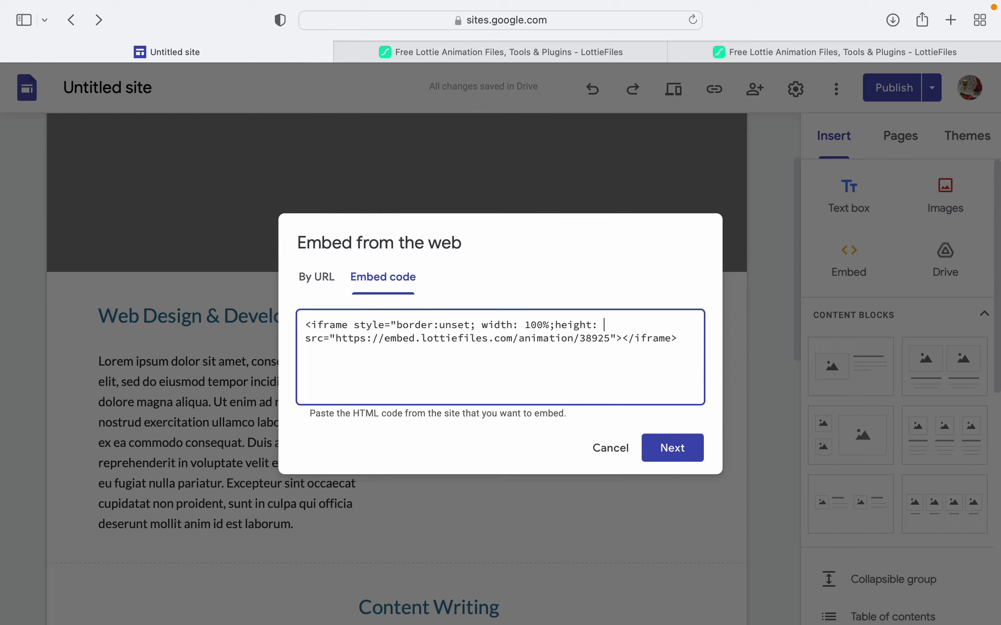
text(auto;)
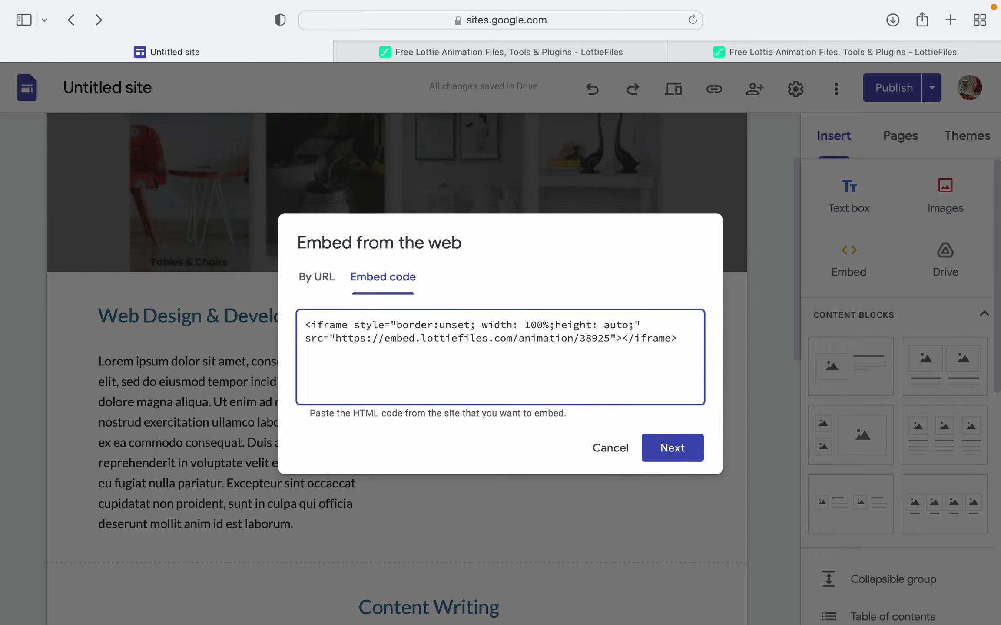
click(666, 447)
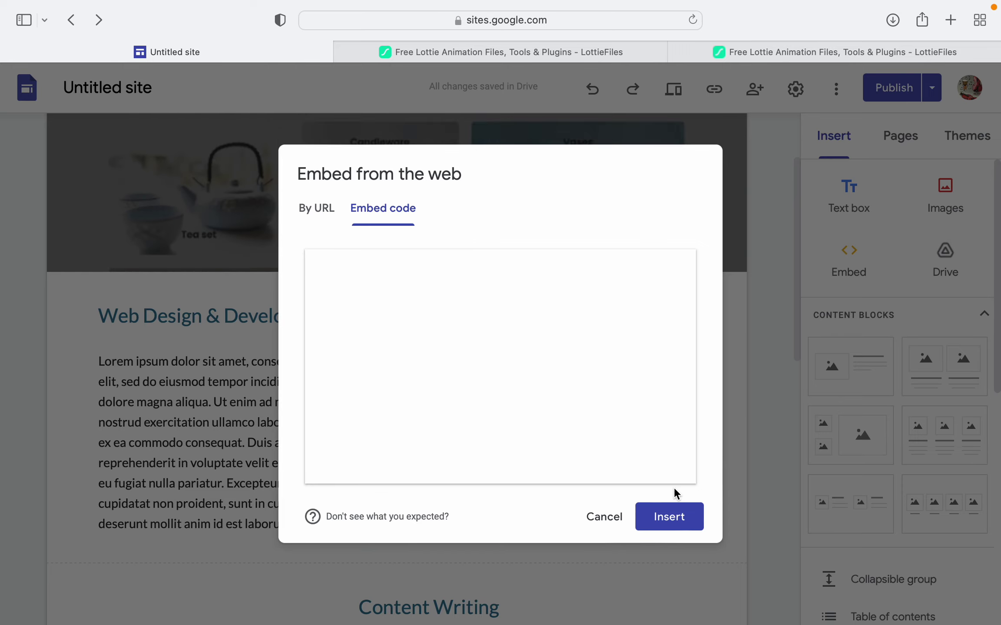
click(677, 520)
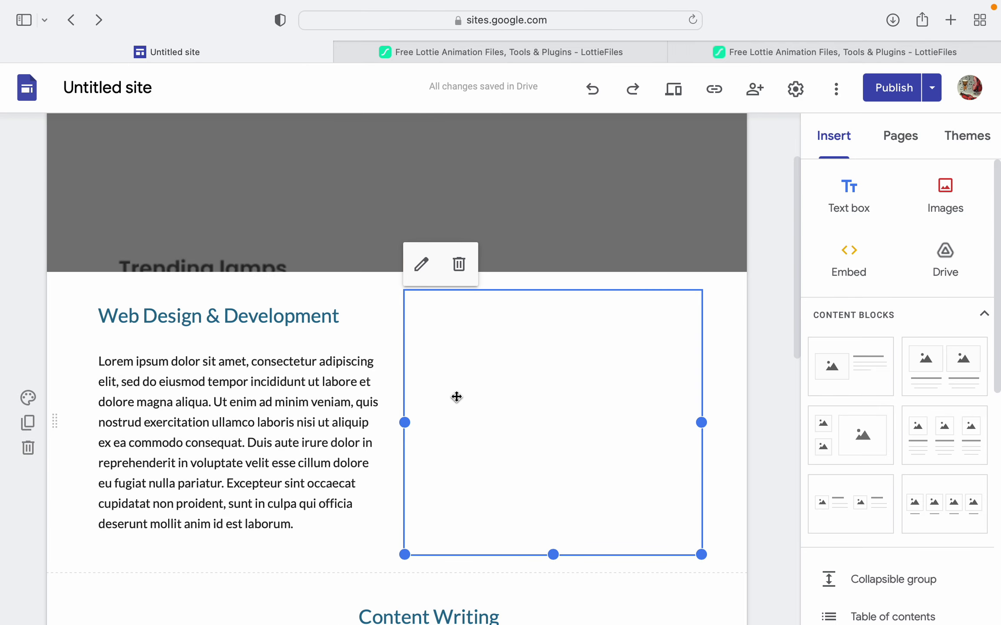
scroll(505, 457, down, 2)
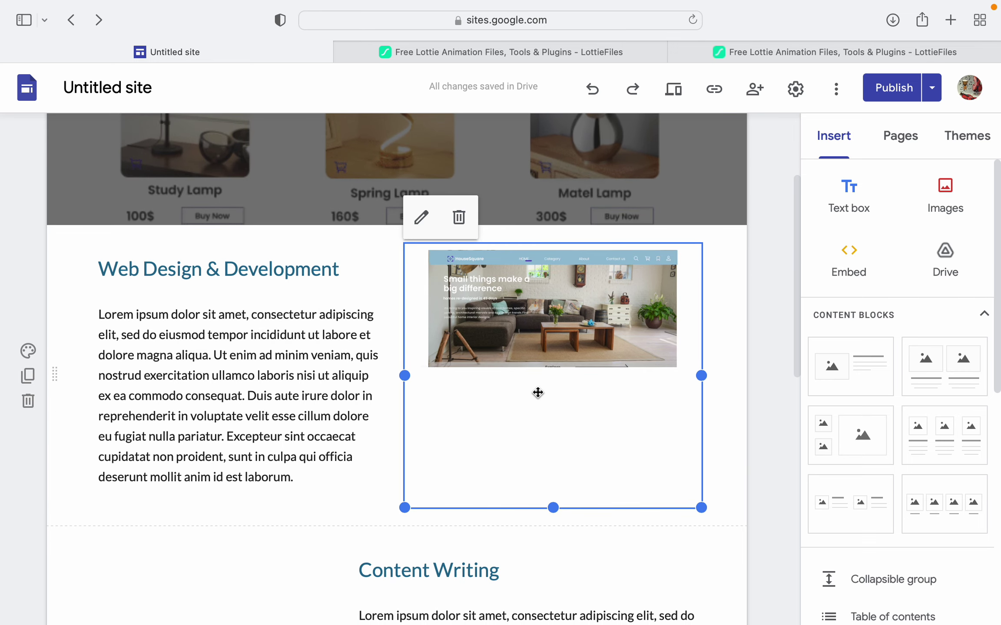
click(673, 89)
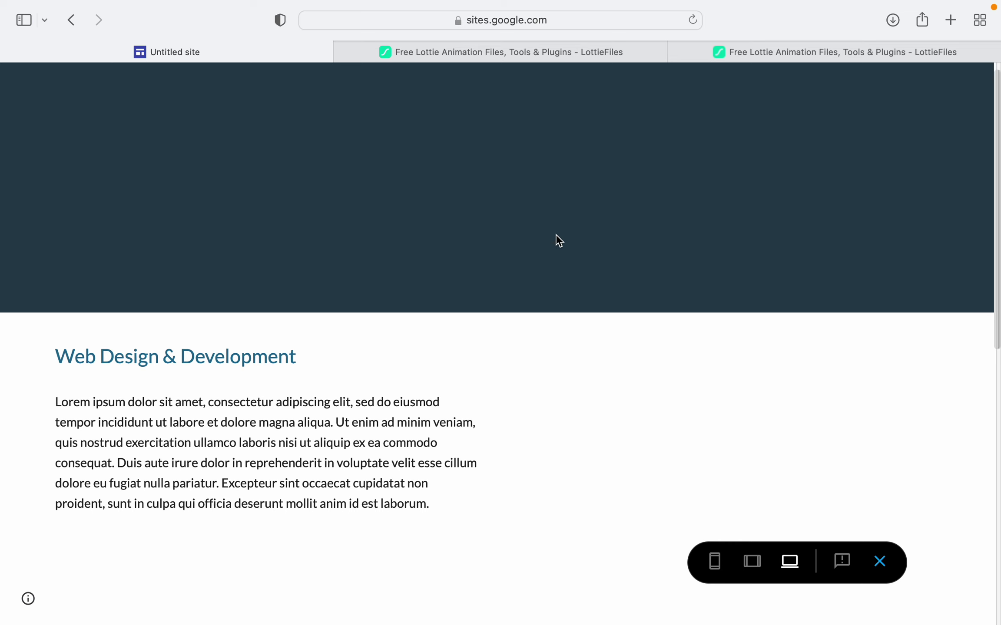
scroll(556, 238, down, 5)
scroll(545, 298, down, 1)
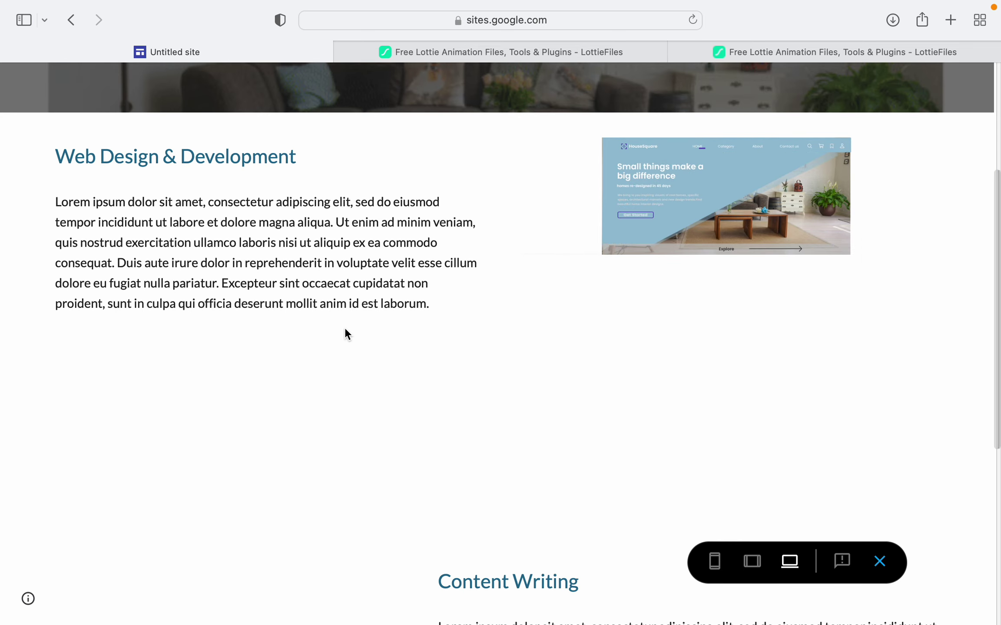
scroll(345, 329, up, 5)
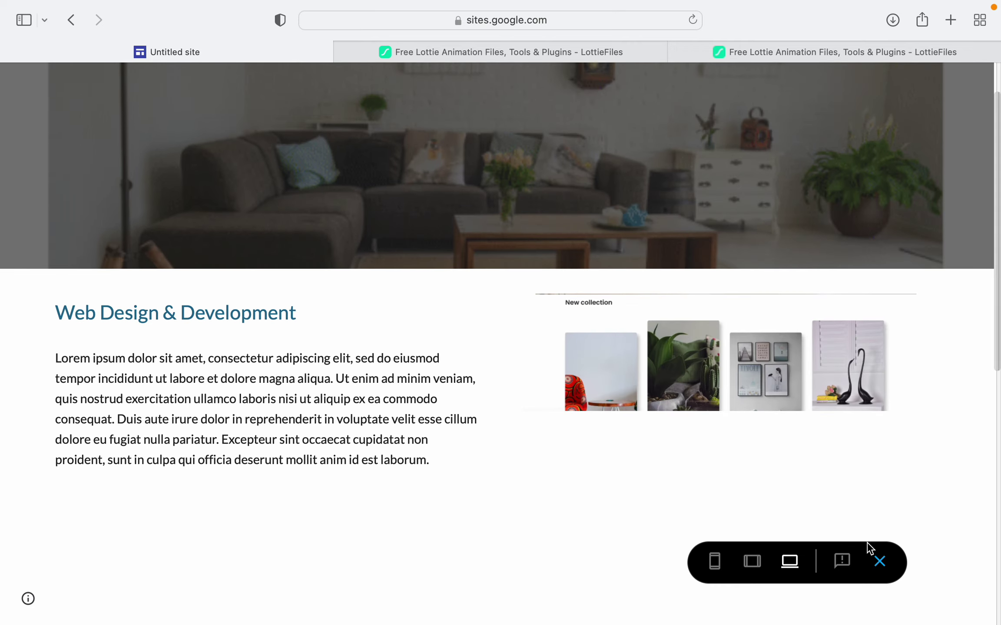
Preview the site to watch the room animation play beside Web Design & Development
click(879, 560)
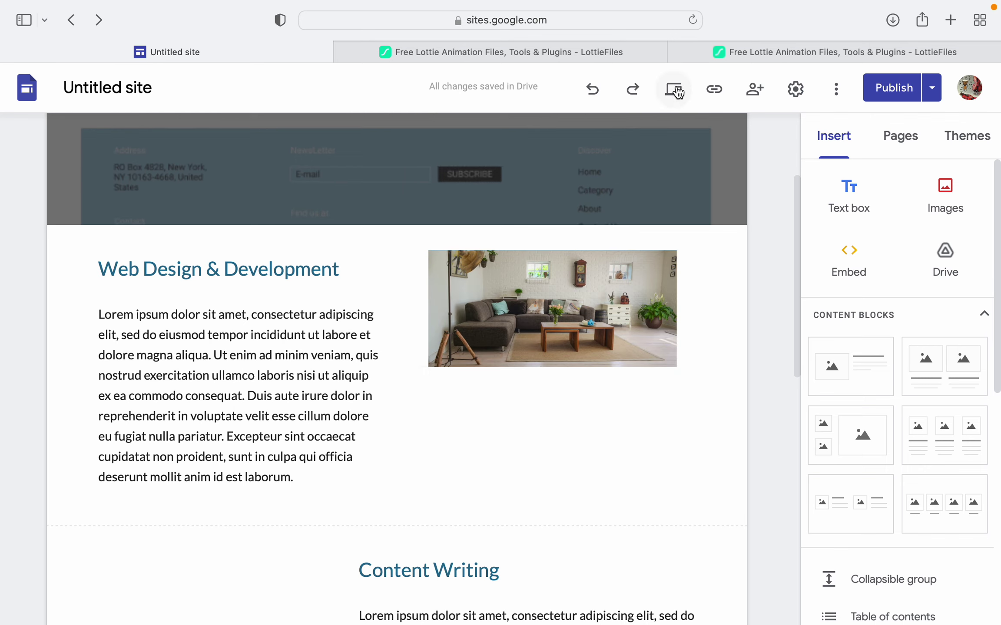
click(675, 101)
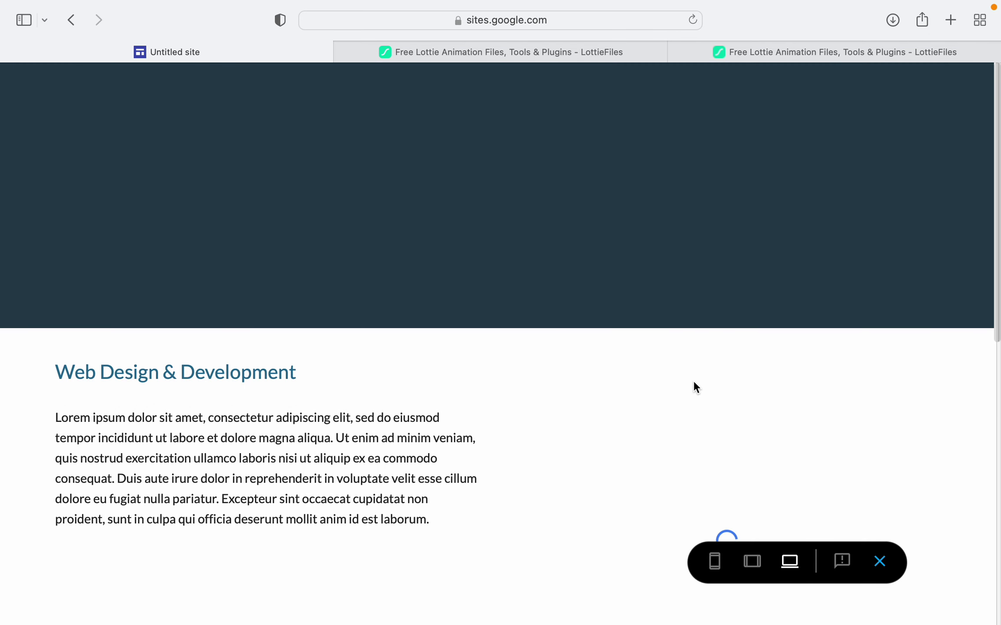
scroll(703, 395, down, 1)
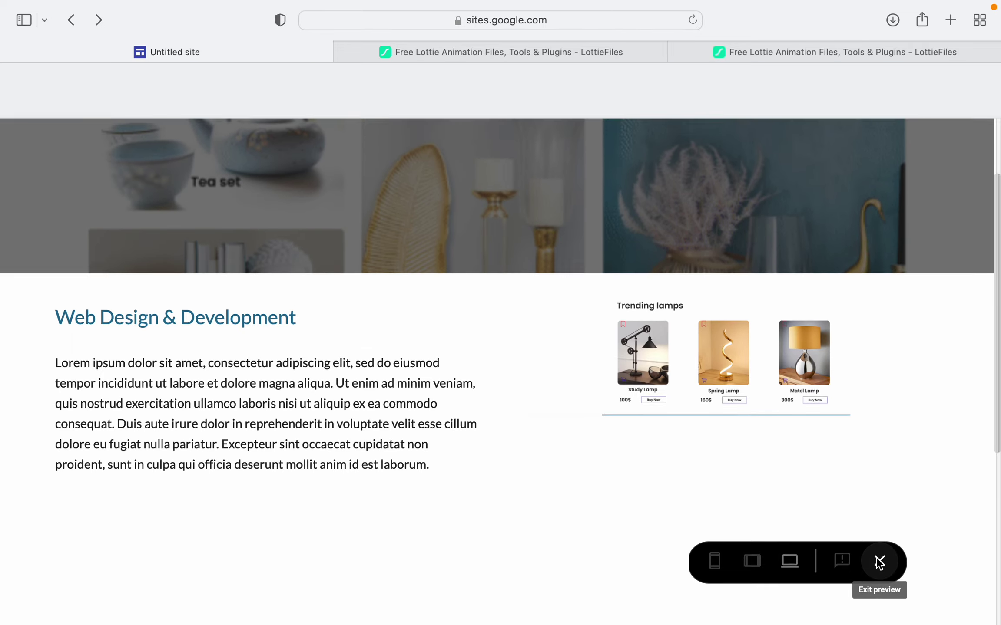
Close the Demo website animation details on LottieFiles and return to the site editor
click(875, 561)
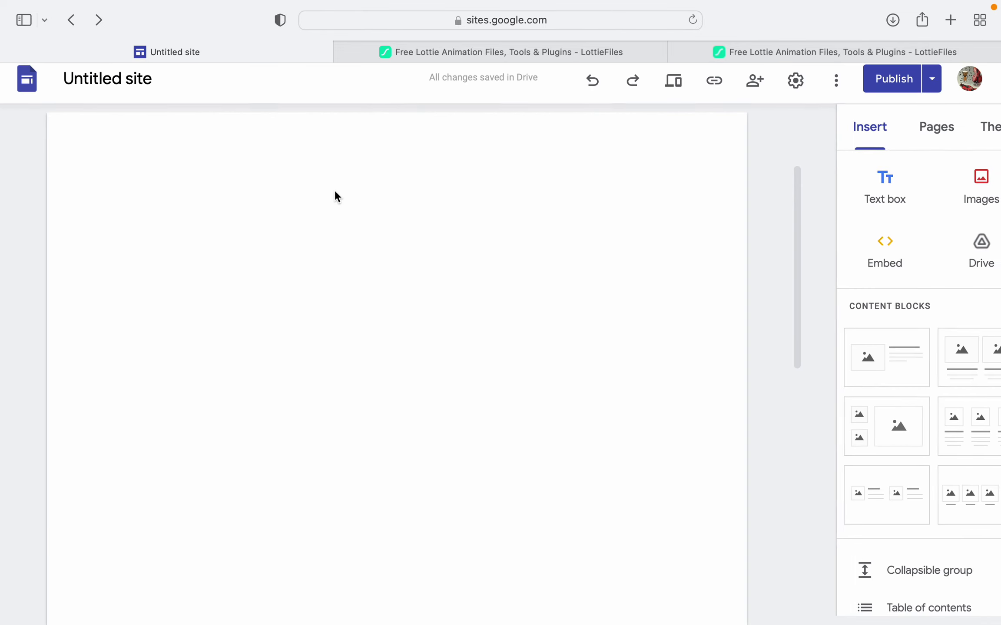
click(475, 52)
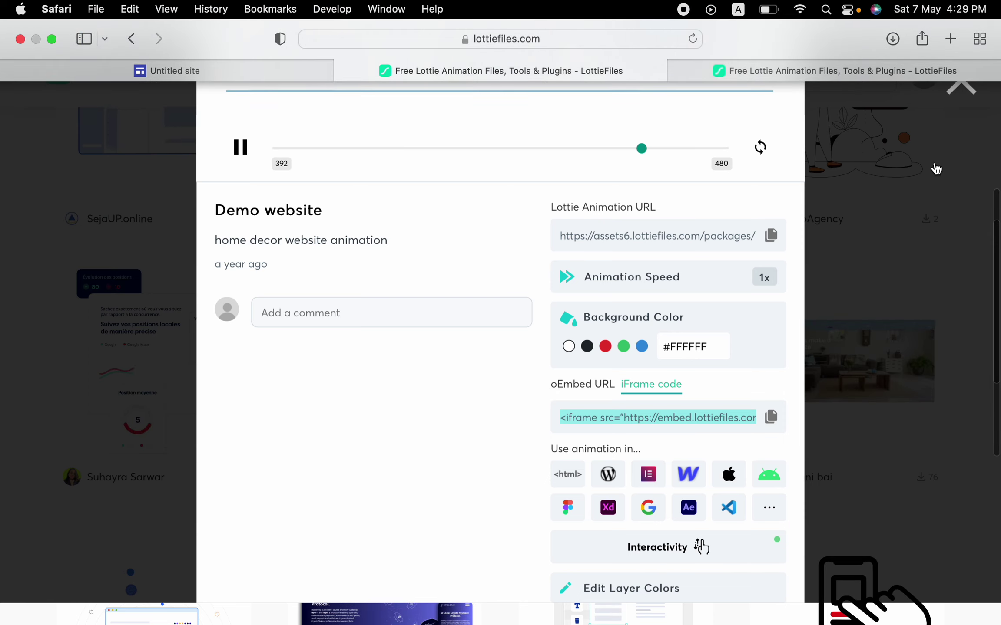
click(961, 82)
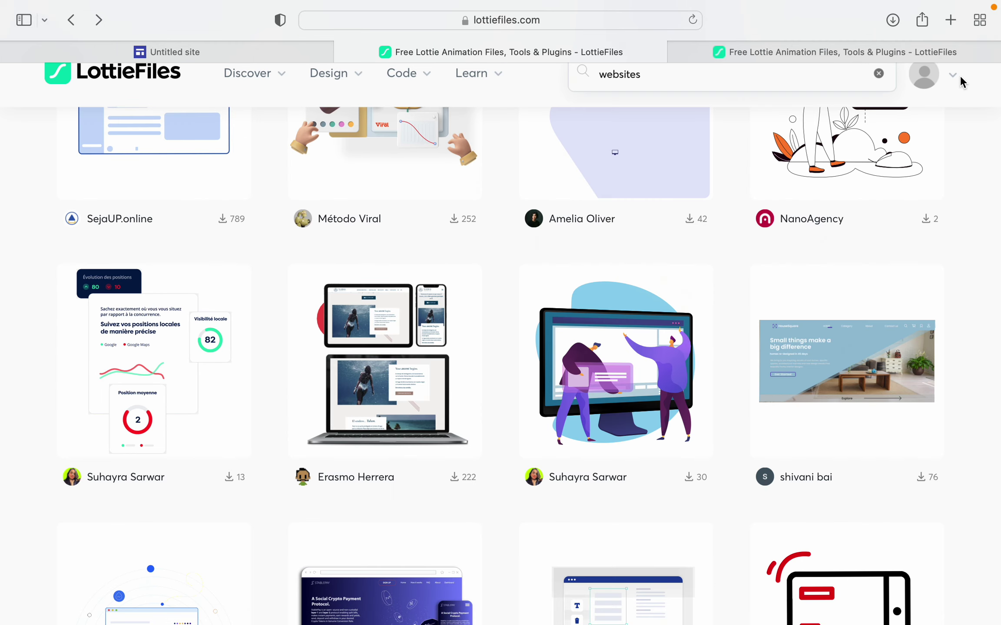
scroll(582, 294, up, 10)
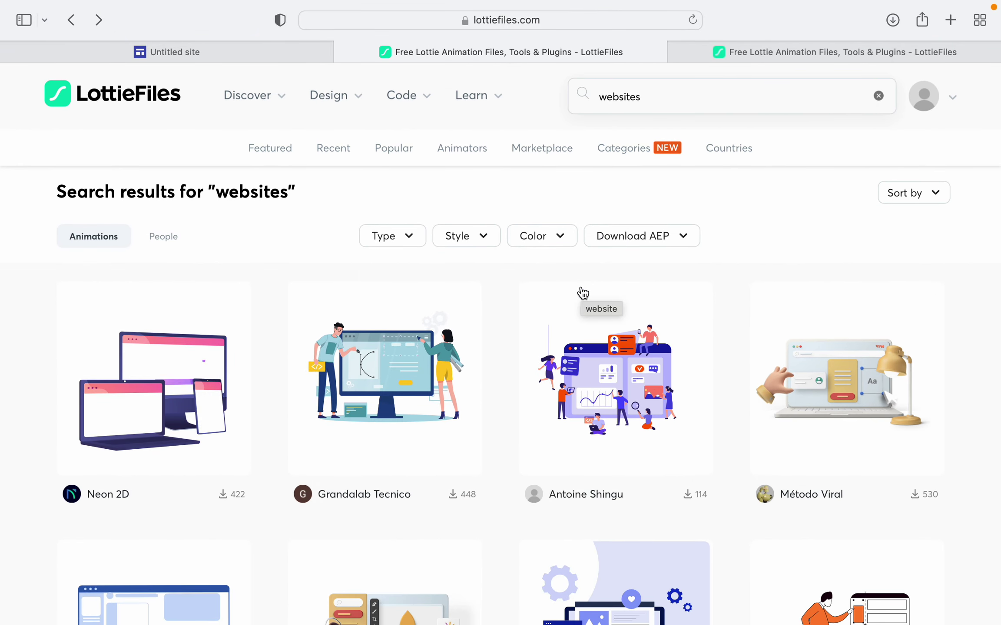
click(242, 54)
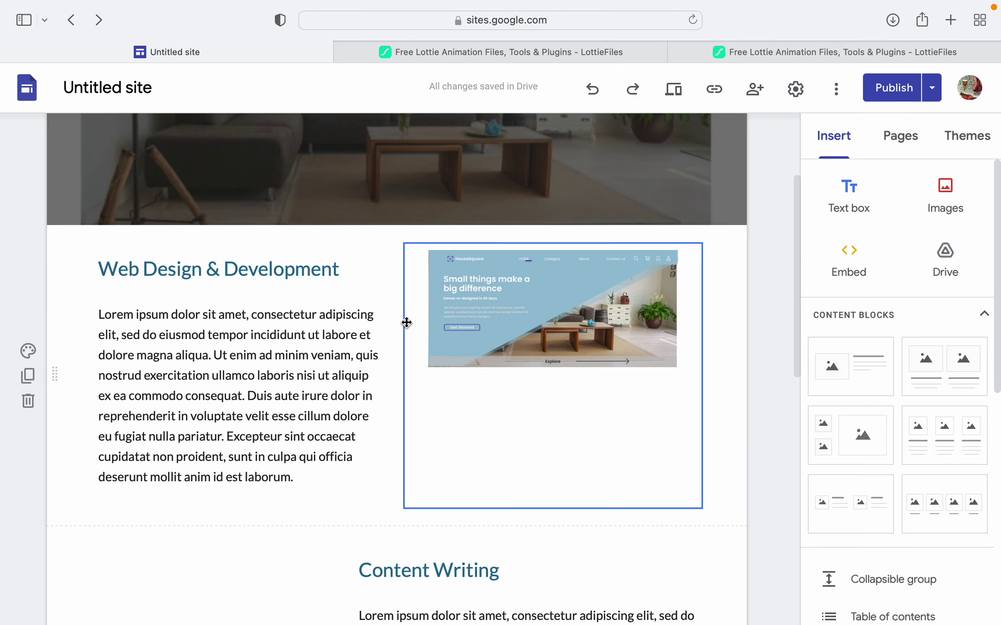
scroll(407, 322, down, 2)
scroll(407, 321, down, 3)
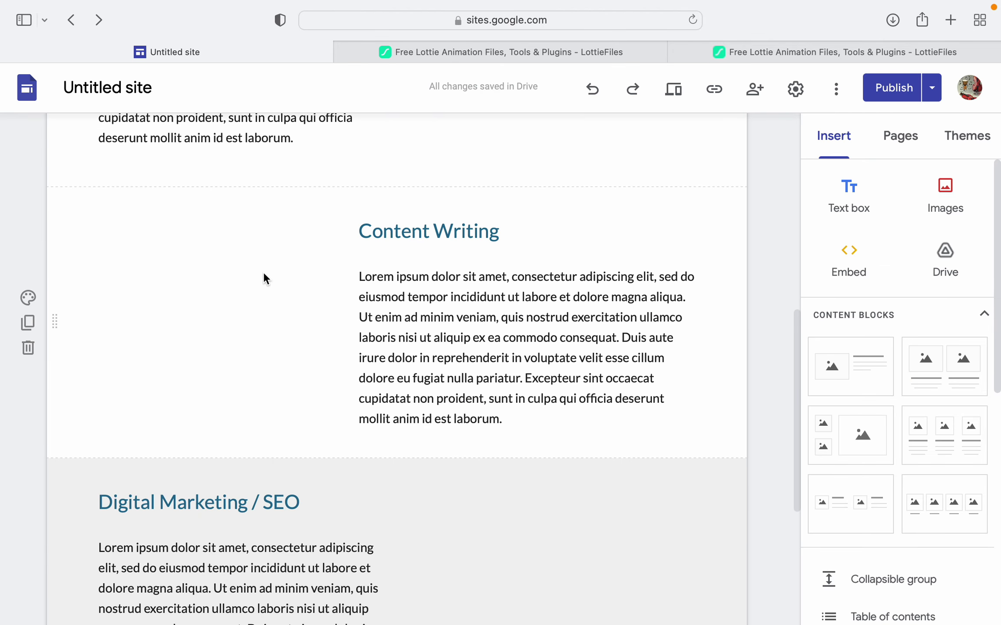
Search LottieFiles for 'content writing' and view the blog animation details
click(509, 50)
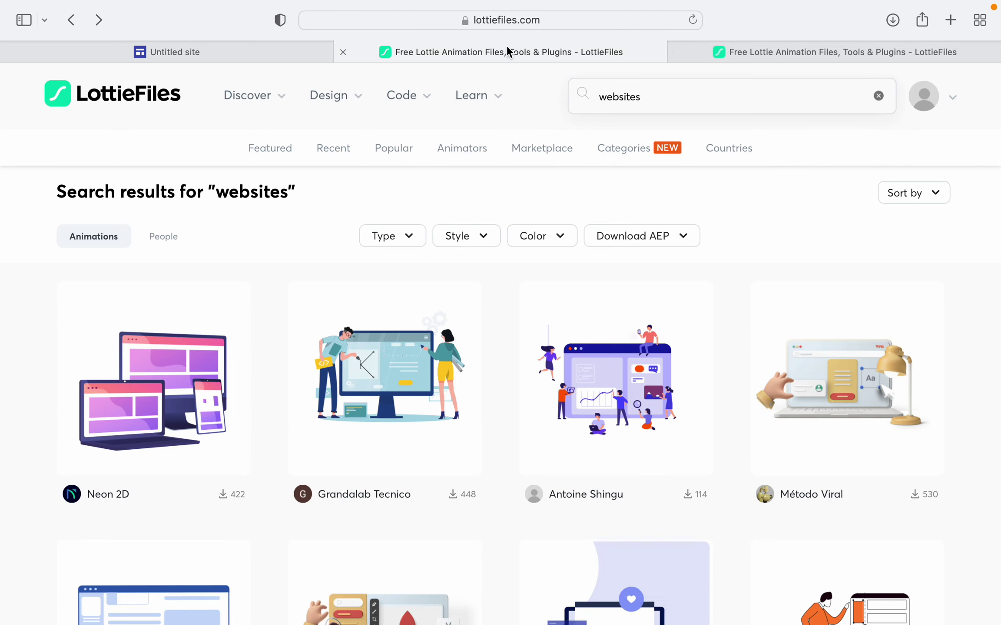
triple_click(679, 98)
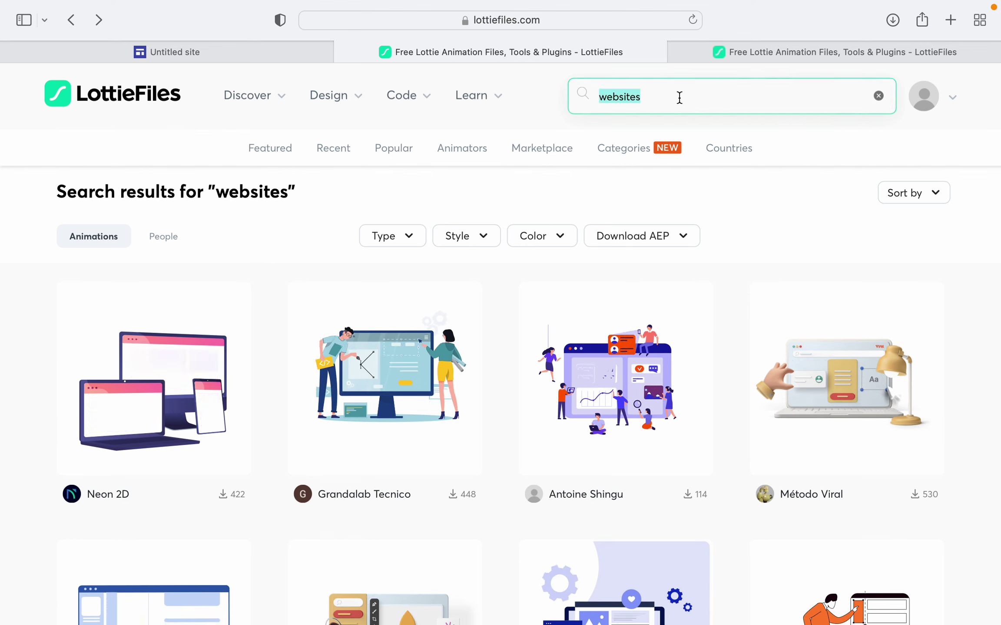
text(content)
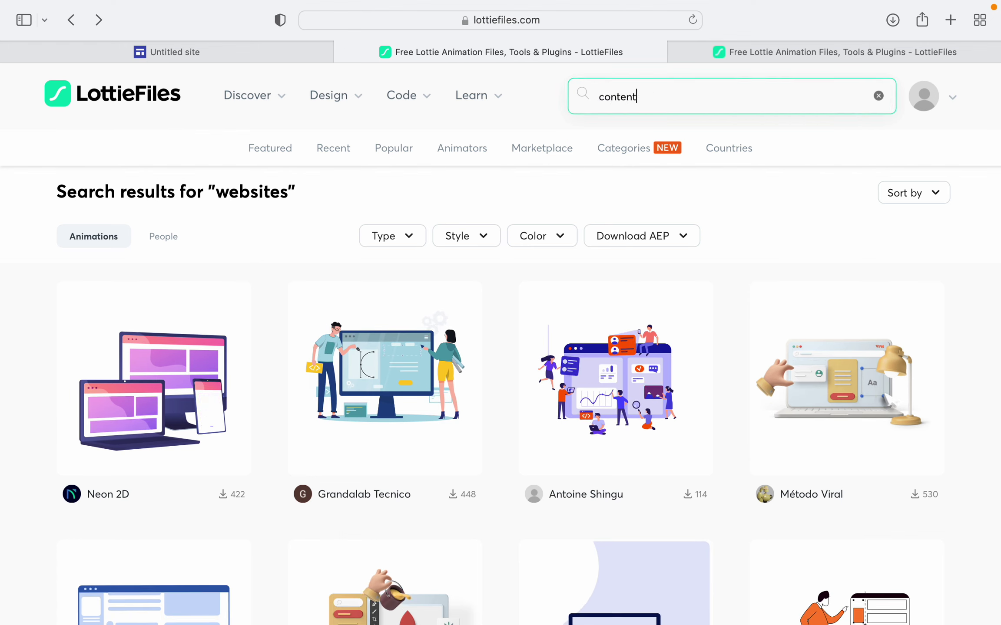
text( writing)
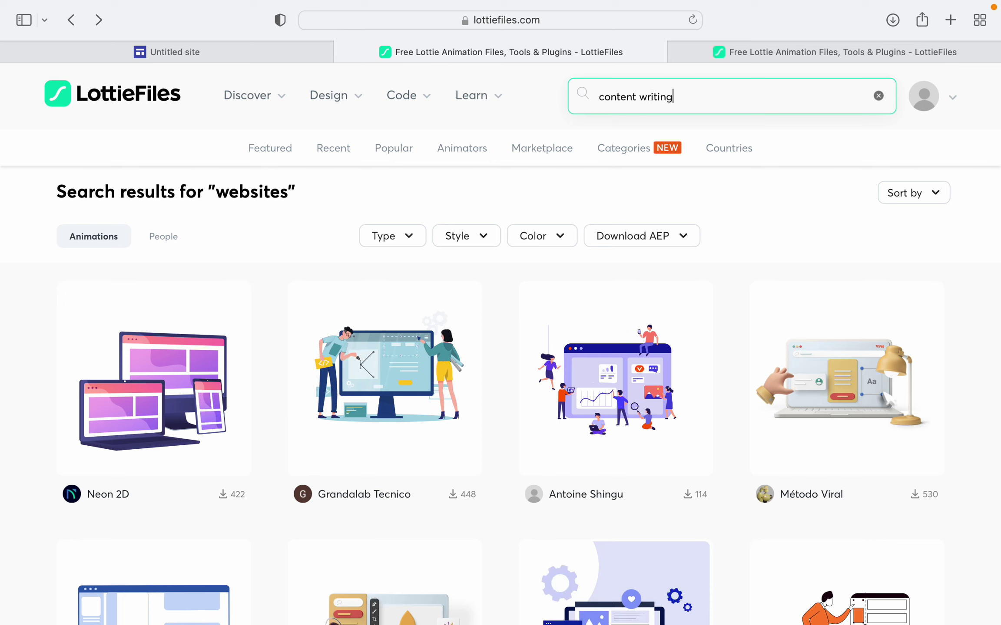
key(Return)
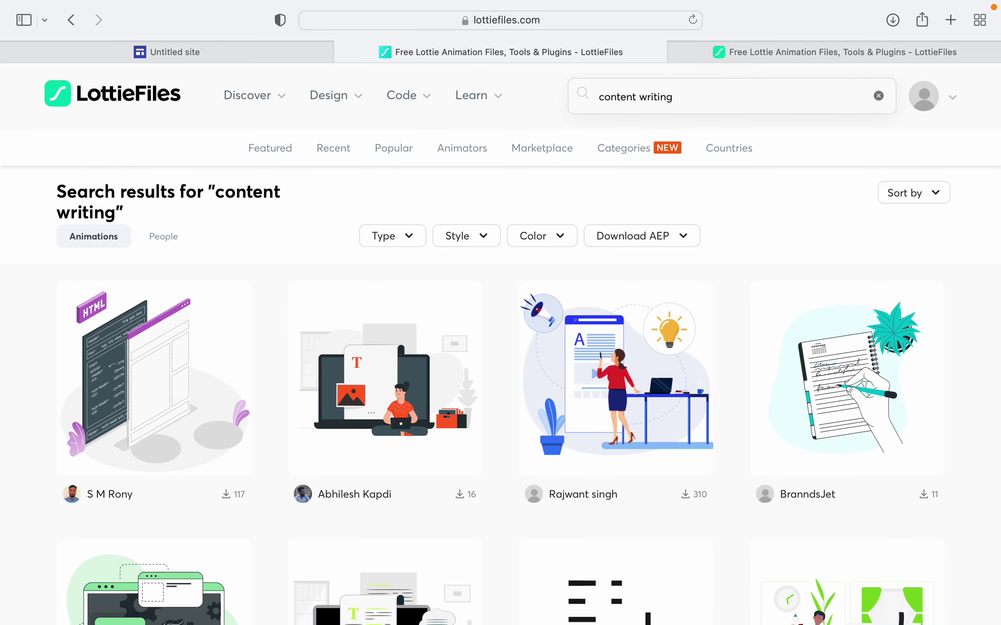
scroll(321, 380, down, 2)
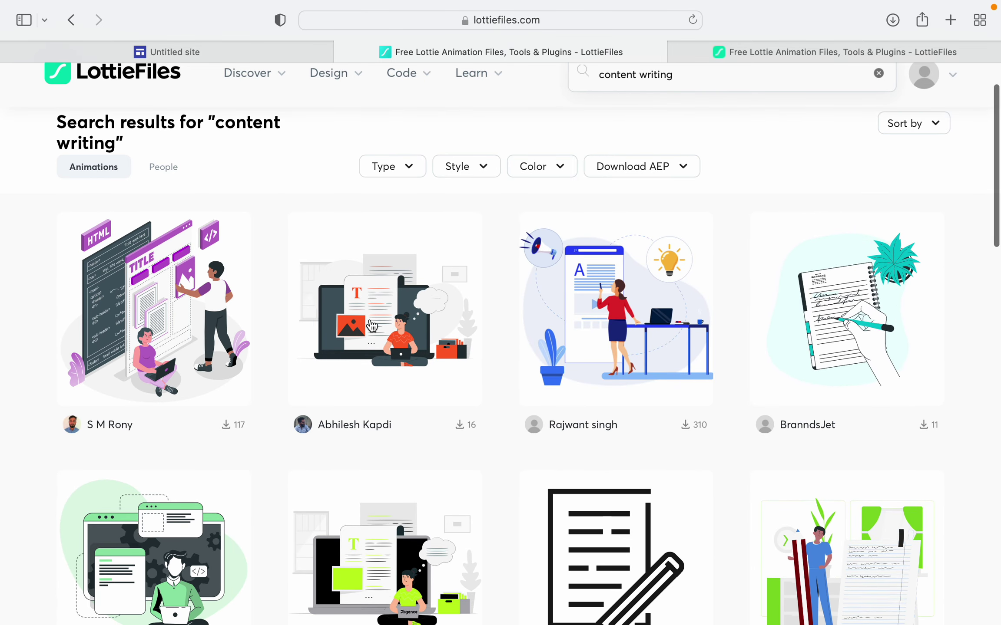
click(371, 326)
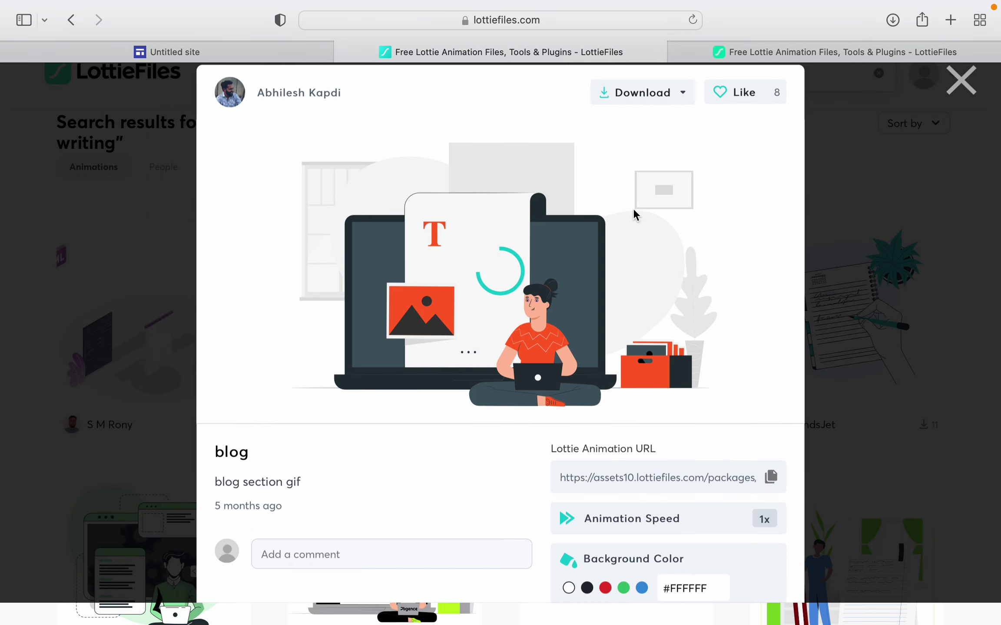
Download the blog animation as a GIF and return to the Google Sites editor
click(677, 96)
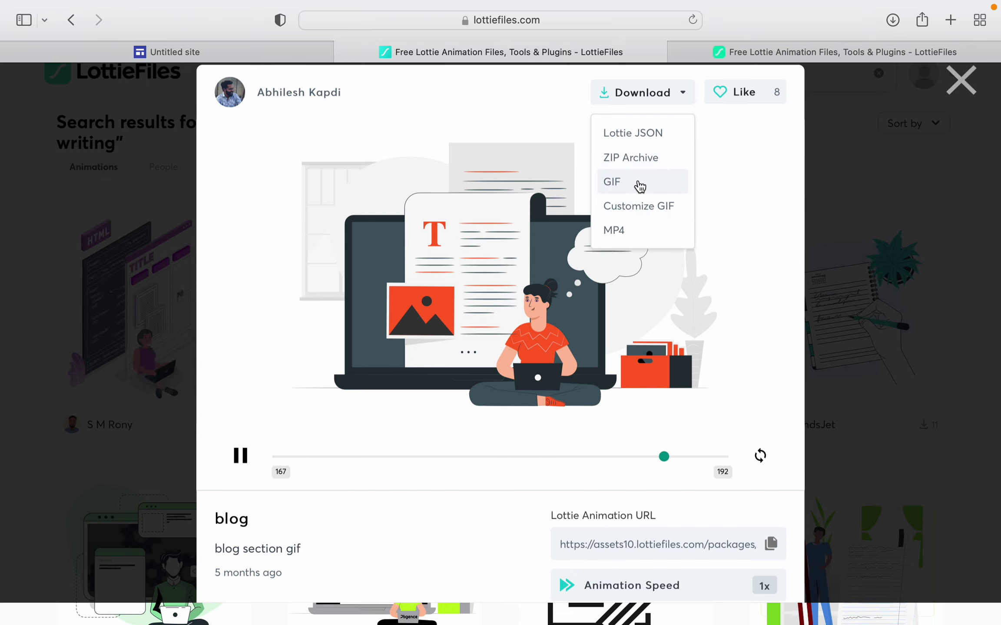
click(638, 186)
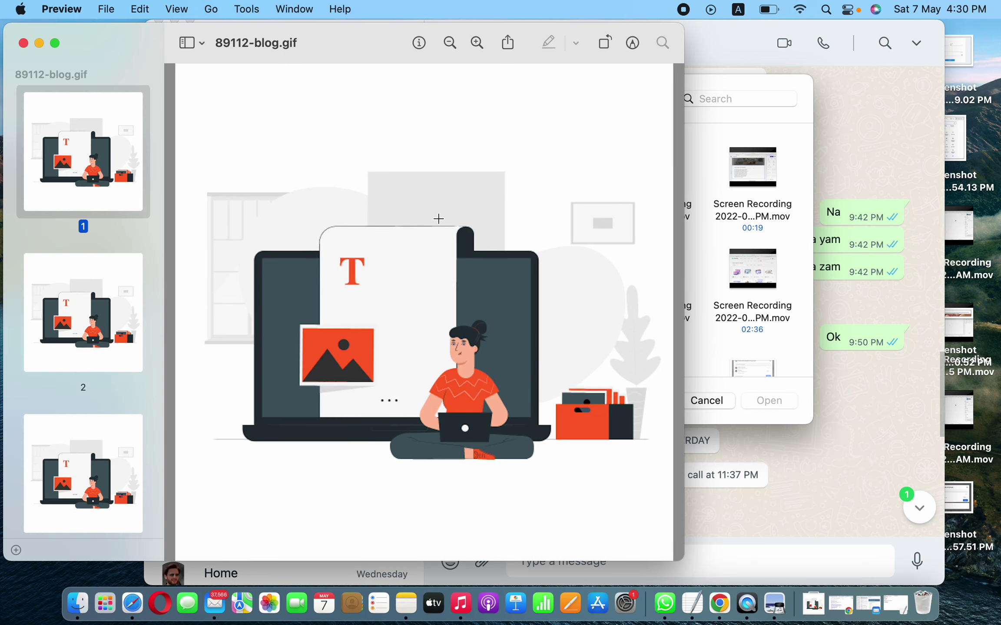
click(132, 604)
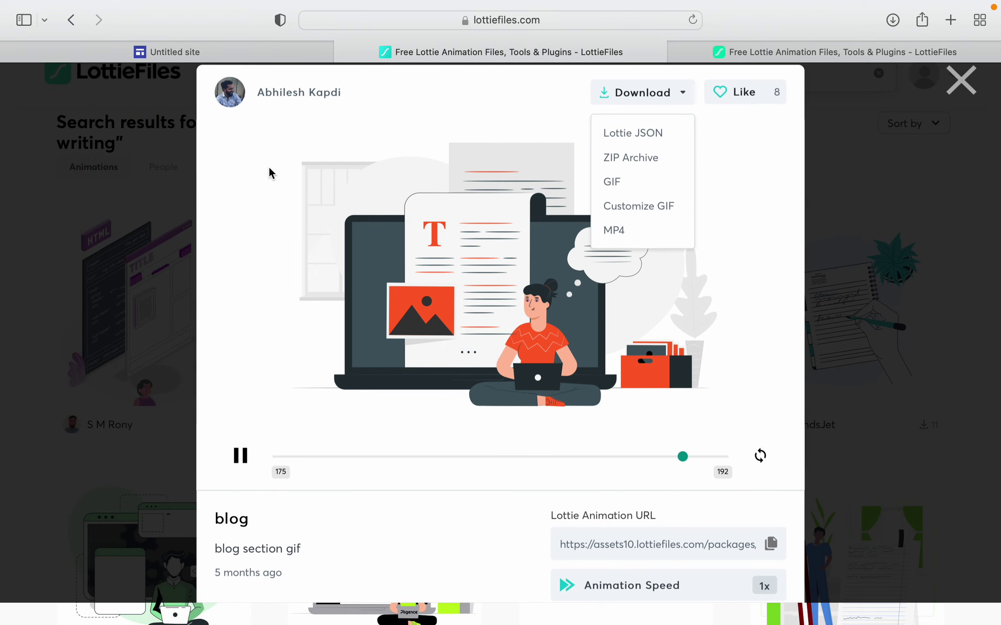
key(ctrl+shift+Tab)
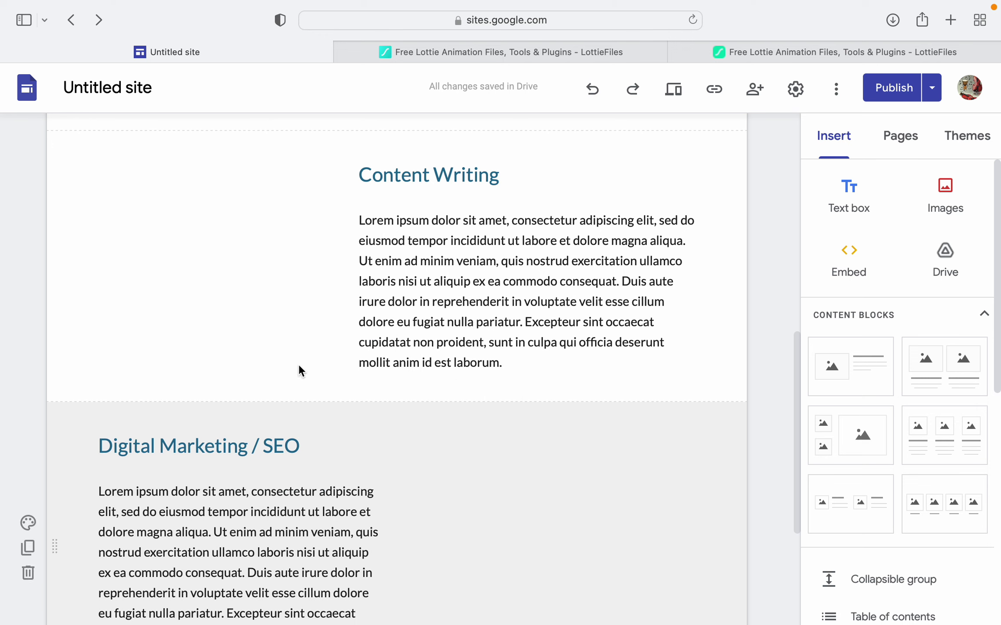
Upload 89112-blog.gif from Downloads as an image beside the Content Writing text
click(948, 207)
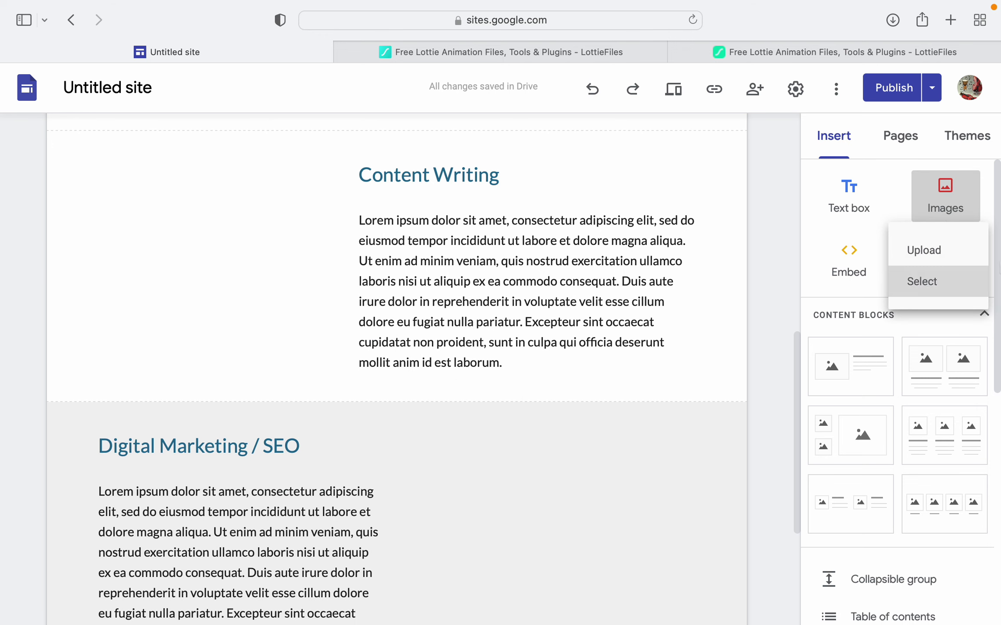
click(938, 249)
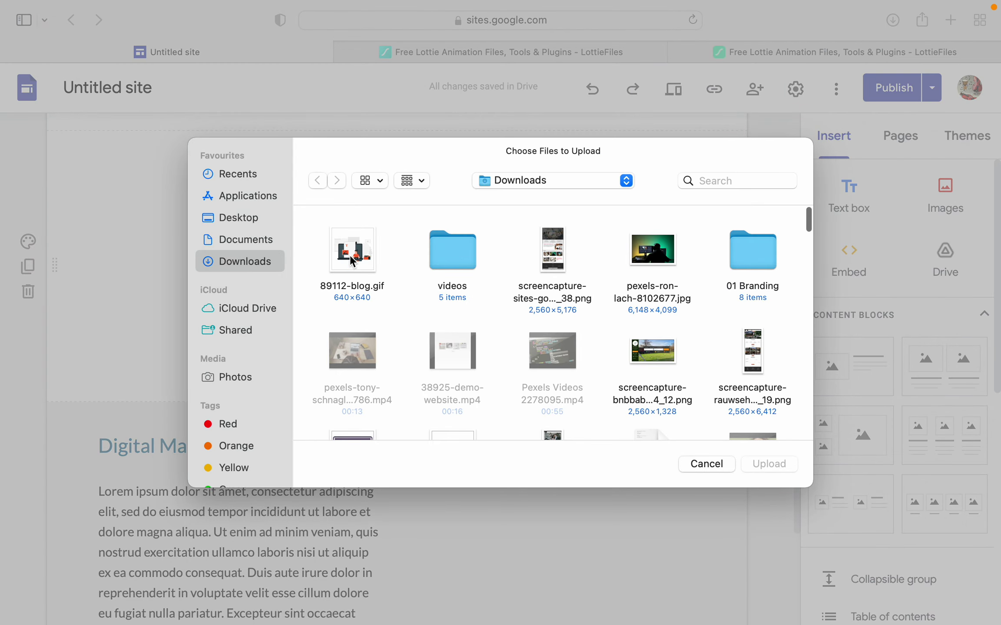
double_click(356, 264)
scroll(357, 261, down, 1)
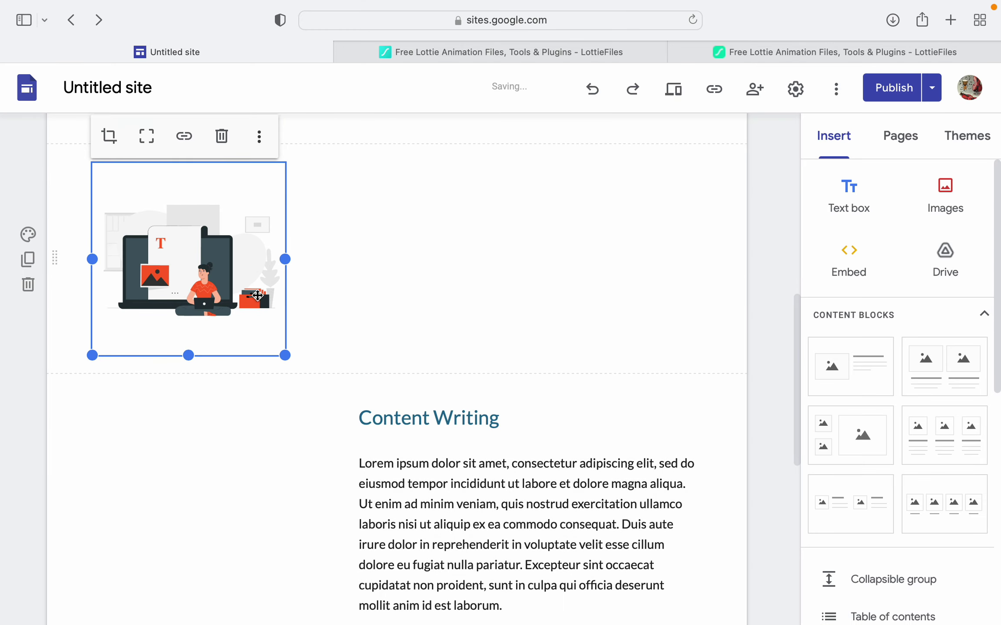
scroll(357, 262, down, 2)
mouse_move(192, 221)
mouse_down()
mouse_move(185, 303)
mouse_move(268, 339)
mouse_up()
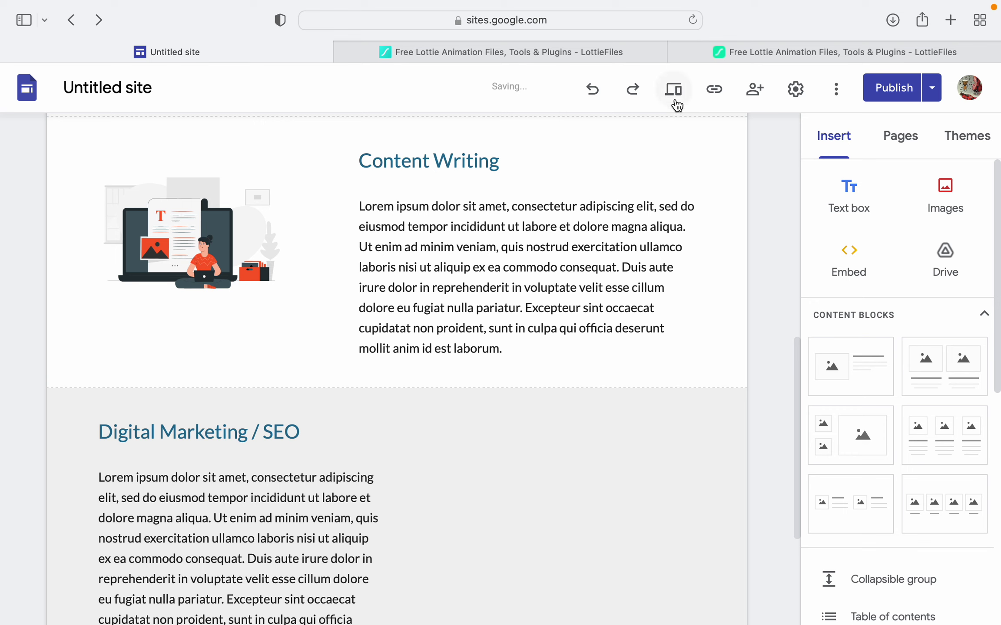
Preview the animated blog GIF beside Content Writing, then exit the preview
click(674, 92)
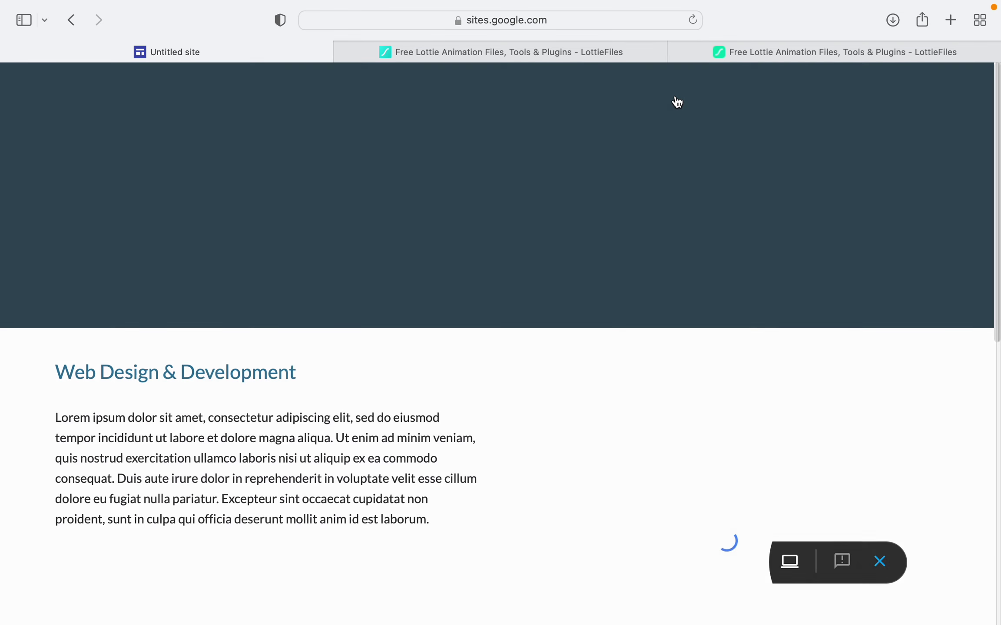
scroll(557, 308, down, 5)
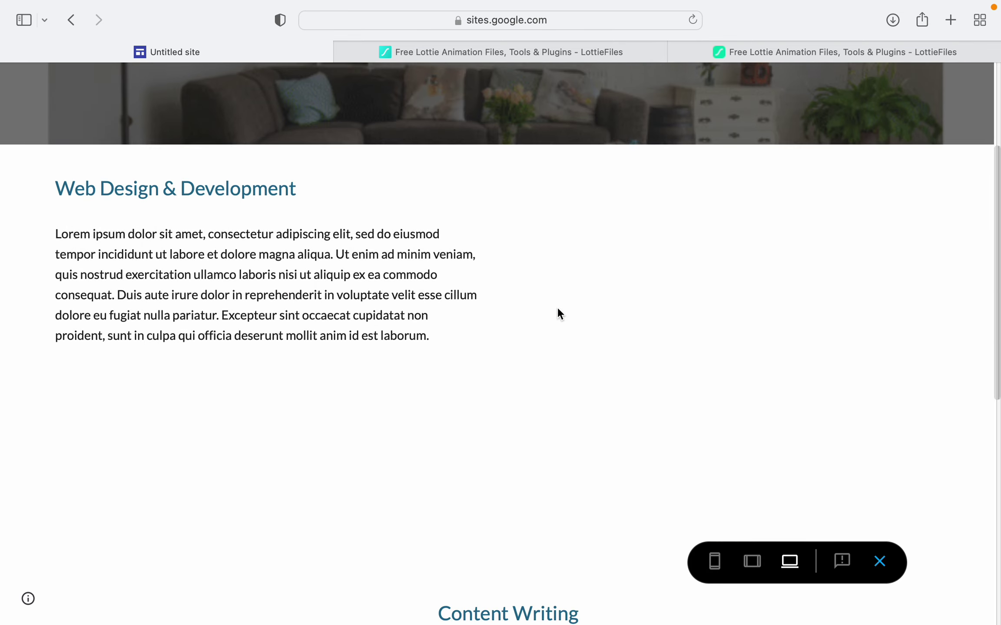
scroll(557, 308, down, 5)
scroll(558, 308, down, 3)
scroll(551, 310, down, 3)
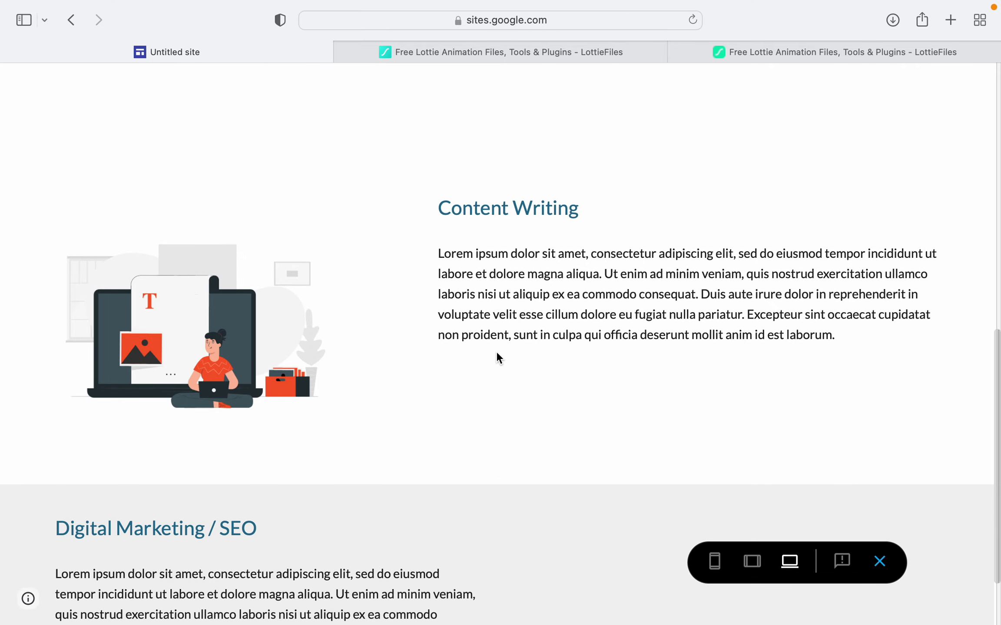
scroll(496, 357, up, 6)
scroll(642, 335, down, 3)
scroll(643, 335, up, 3)
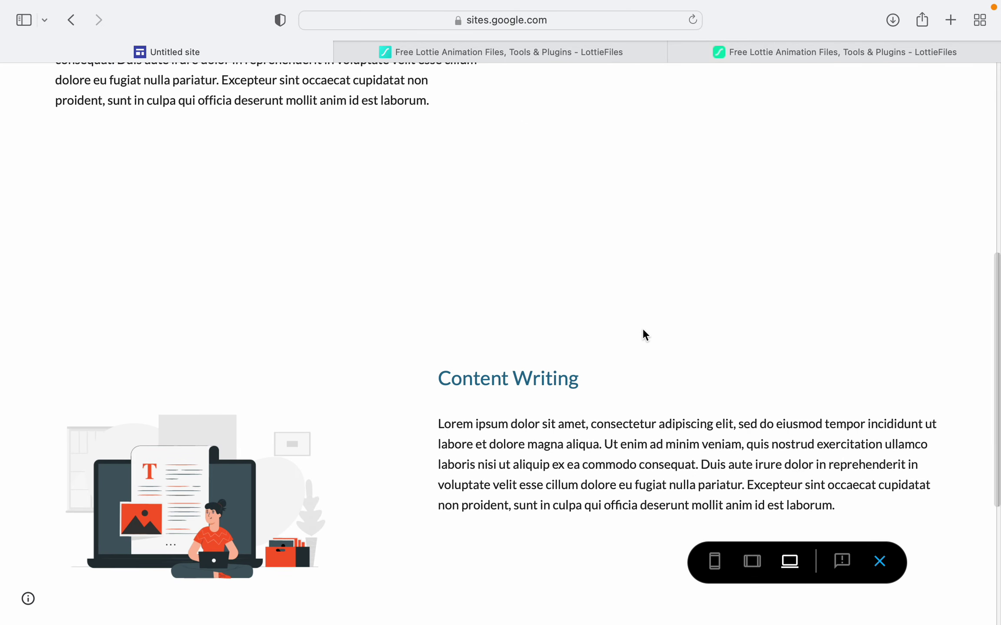
scroll(642, 335, down, 3)
scroll(643, 335, down, 1)
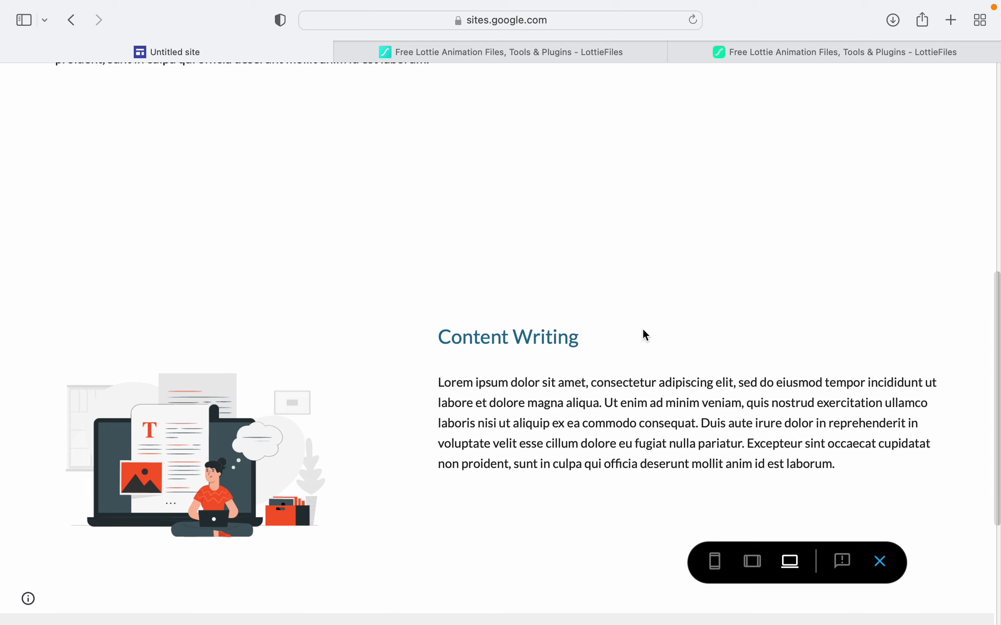
scroll(643, 335, down, 4)
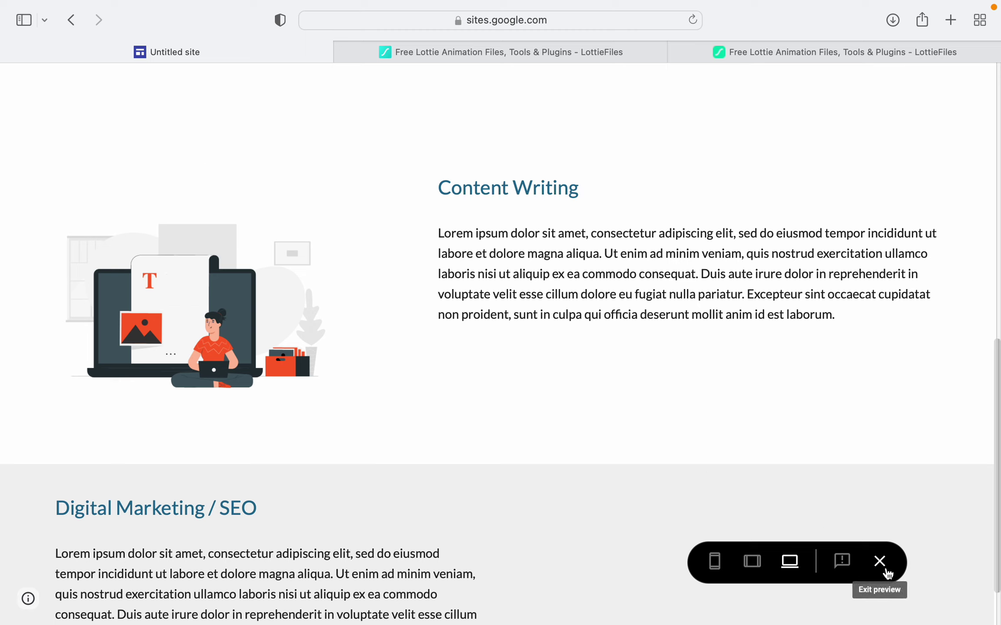
click(887, 573)
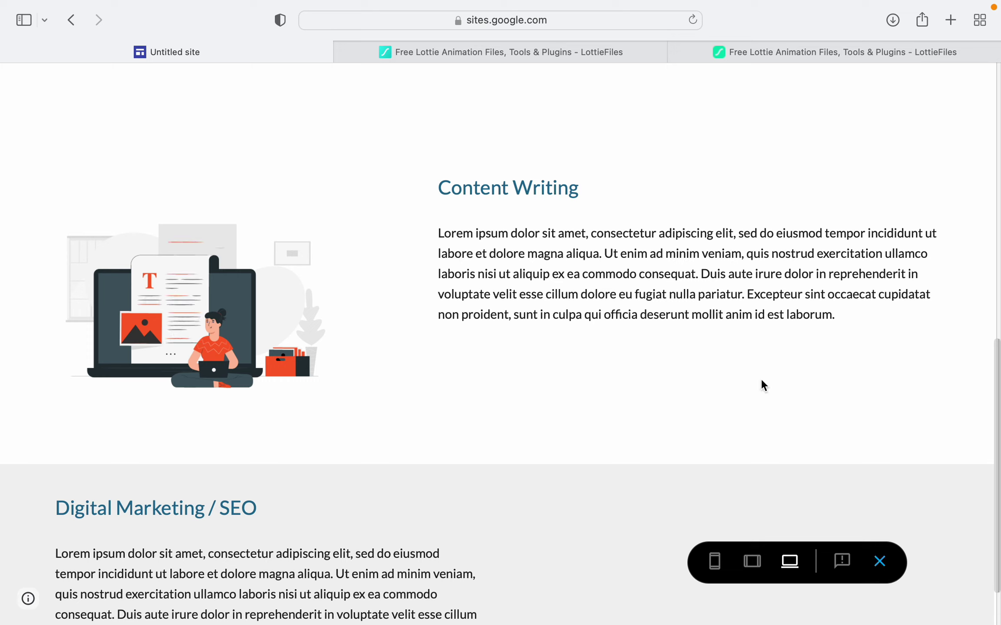
click(880, 563)
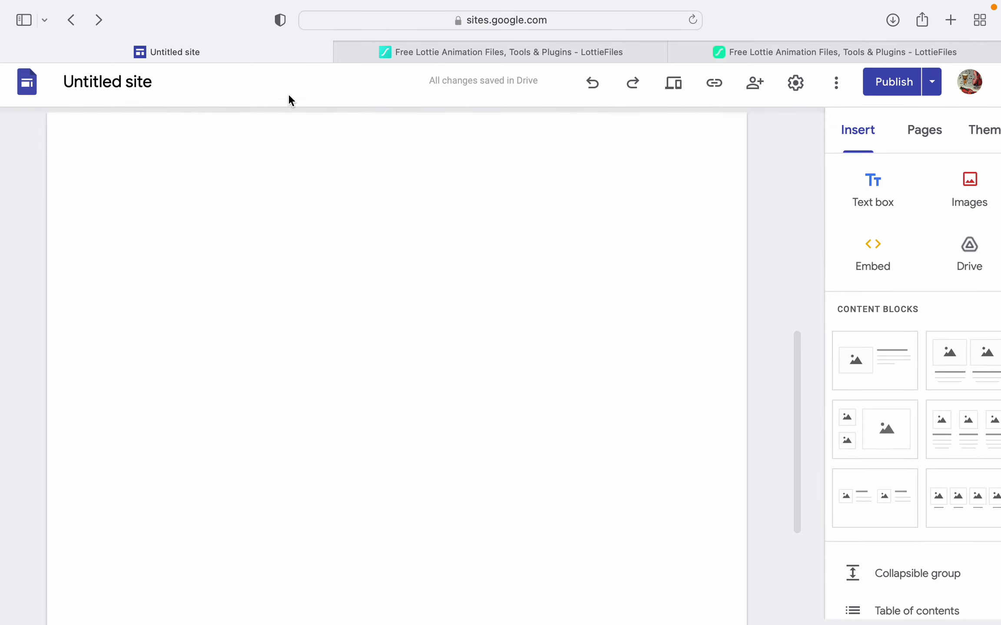
scroll(381, 409, down, 3)
scroll(381, 409, down, 1)
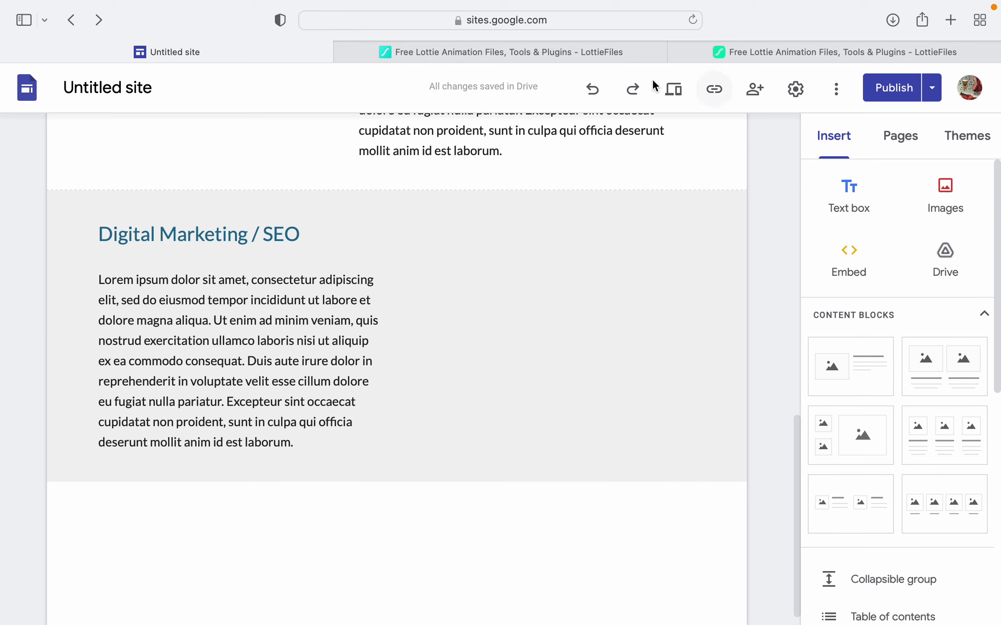
Download the laptop-and-code animation from LottieFiles as a 500 × 500 GIF with the background colour left unchanged
click(608, 52)
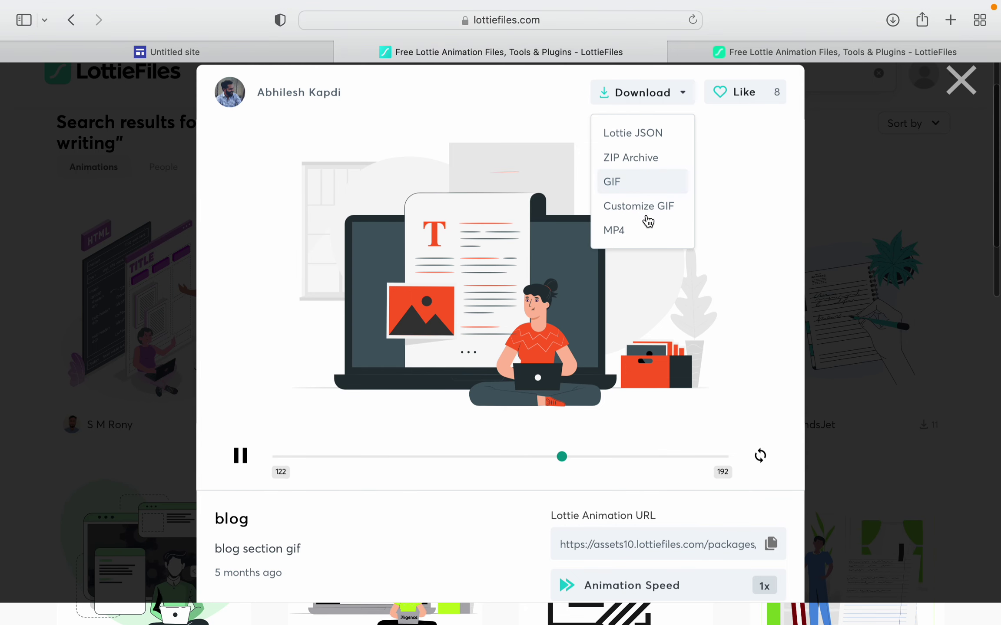
click(647, 217)
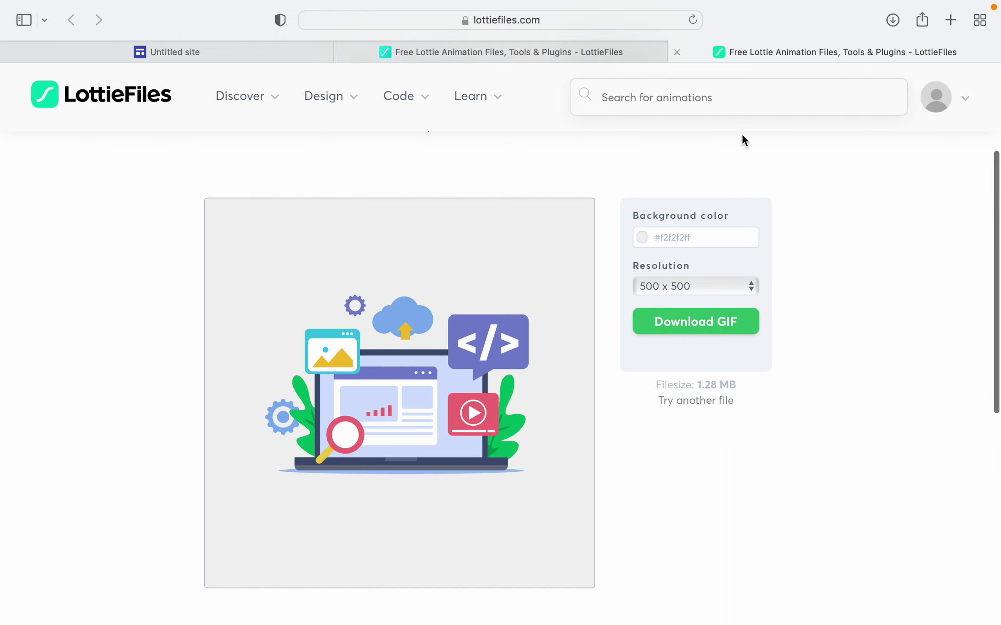
click(679, 238)
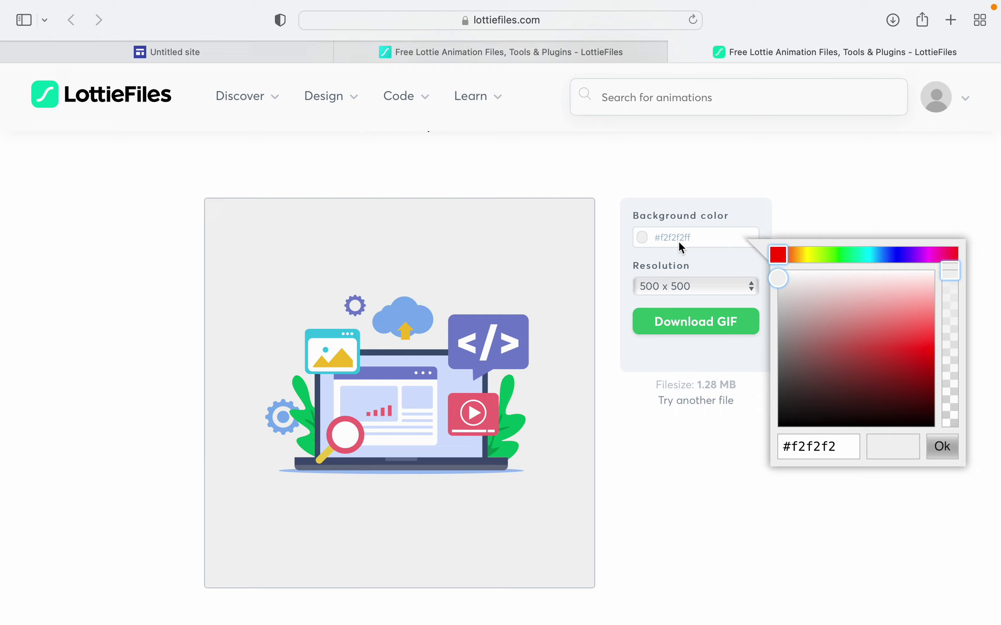
click(707, 267)
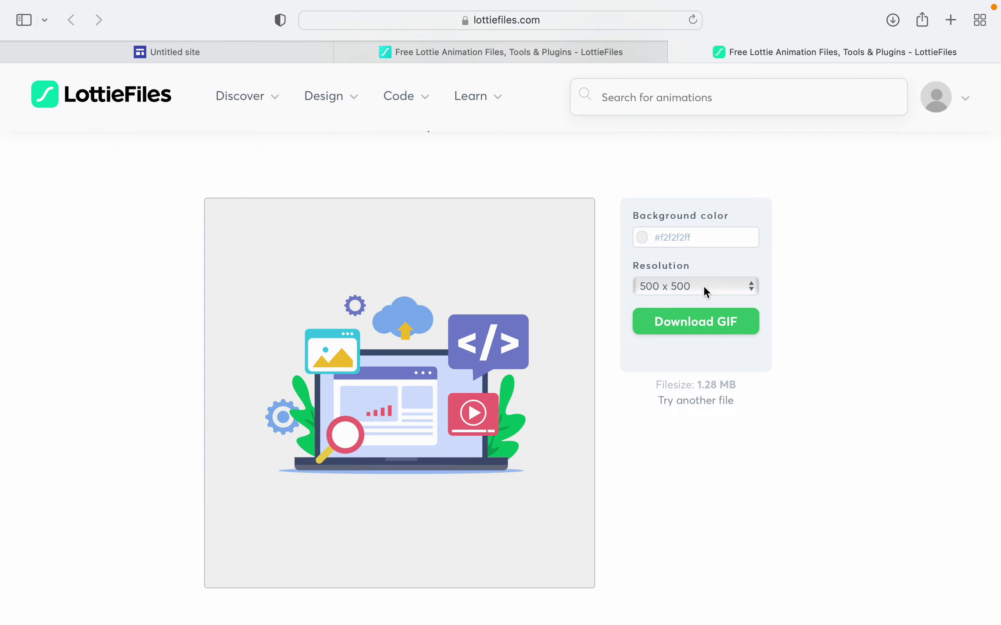
click(687, 326)
click(177, 57)
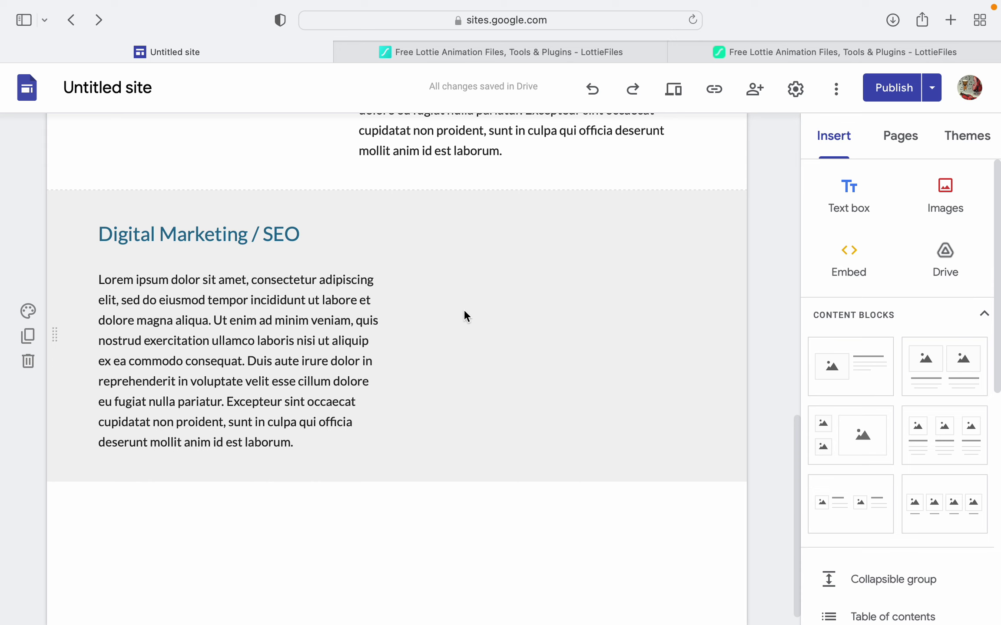
Upload the laptop GIF, move it beside the Digital Marketing / SEO text, and start the publish review
click(945, 195)
click(938, 251)
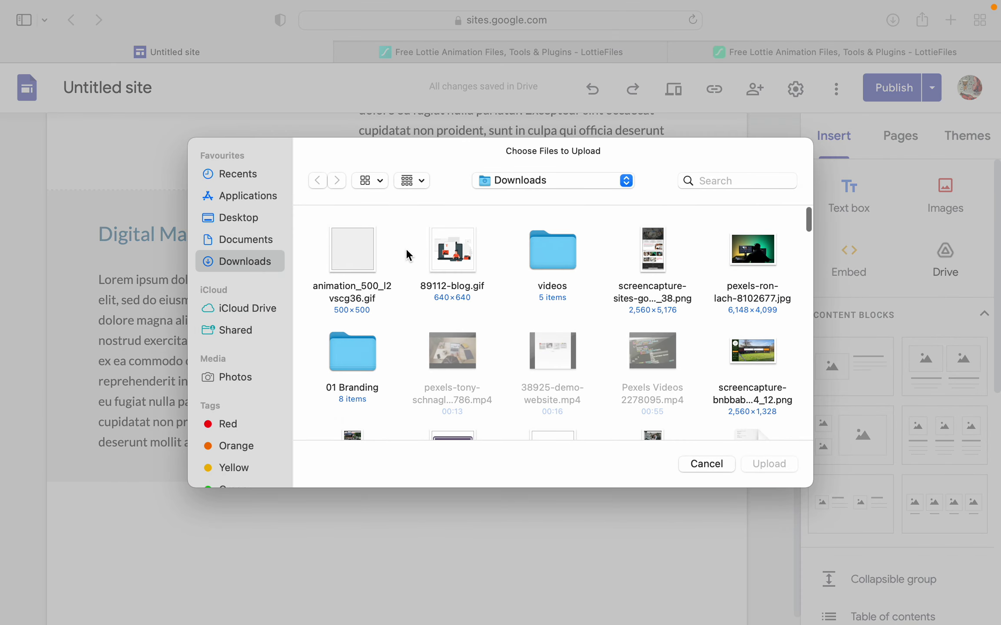
double_click(365, 253)
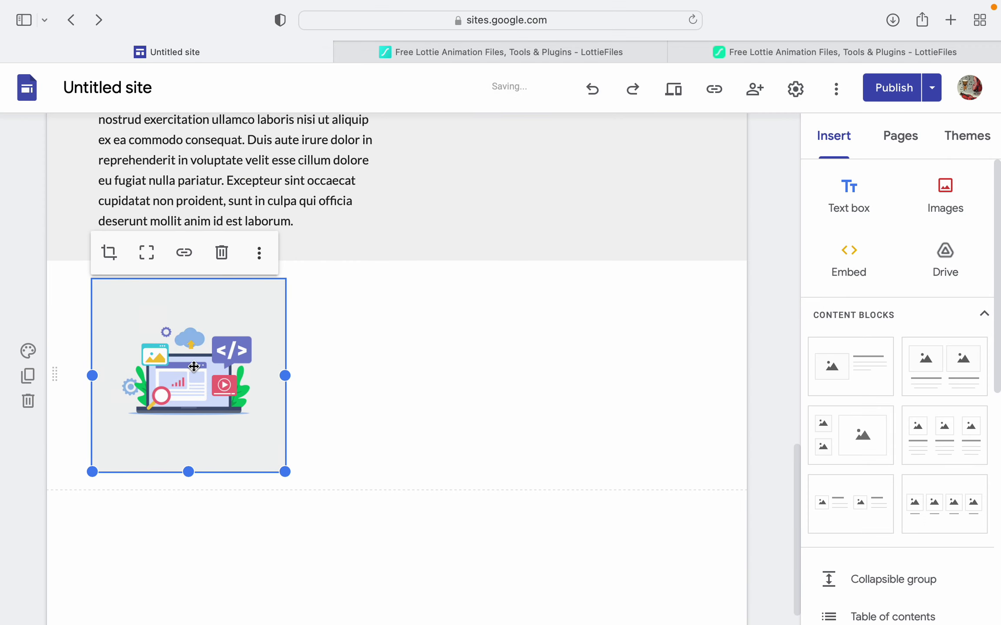
drag(192, 365, 577, 344)
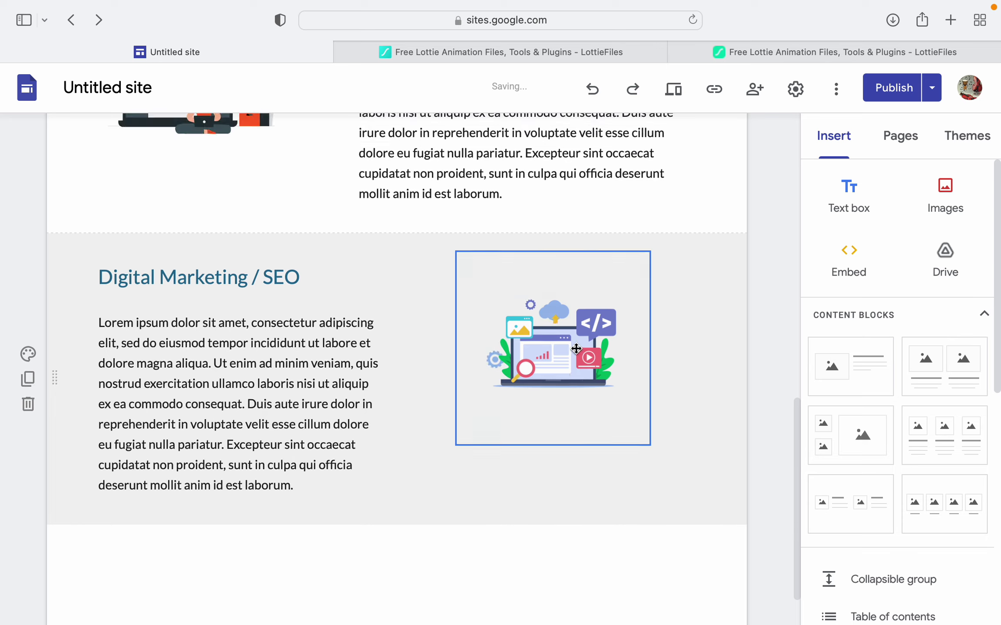
click(675, 99)
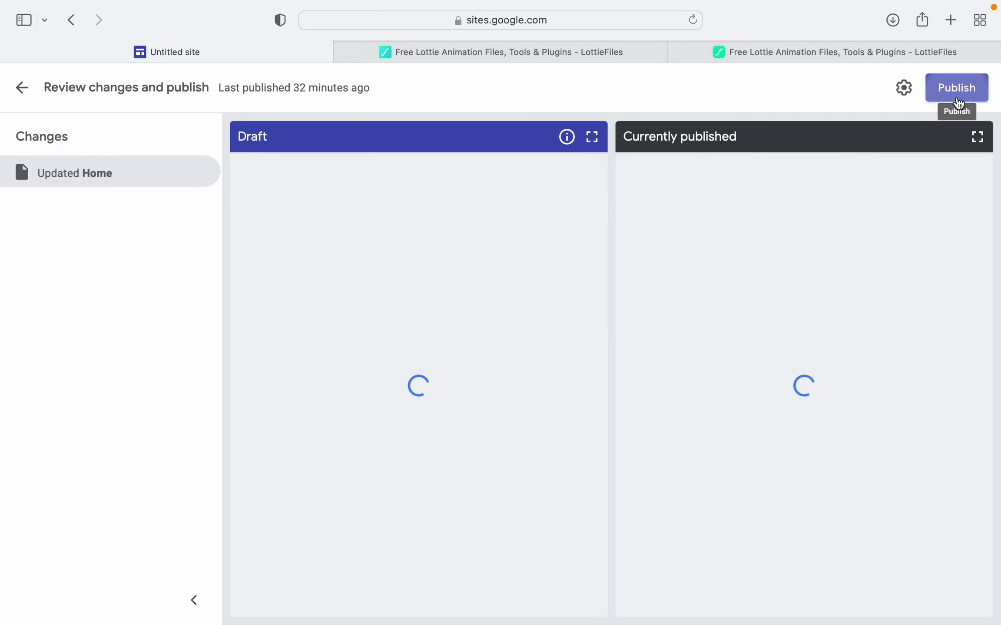
Confirm publishing and view the live Home page with the animated sections
click(956, 96)
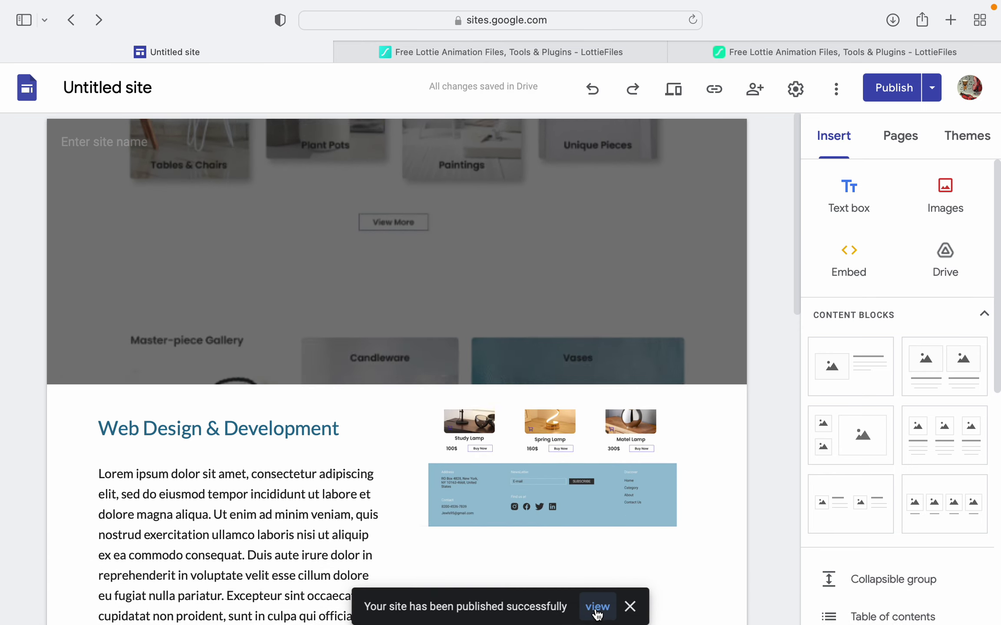
click(597, 608)
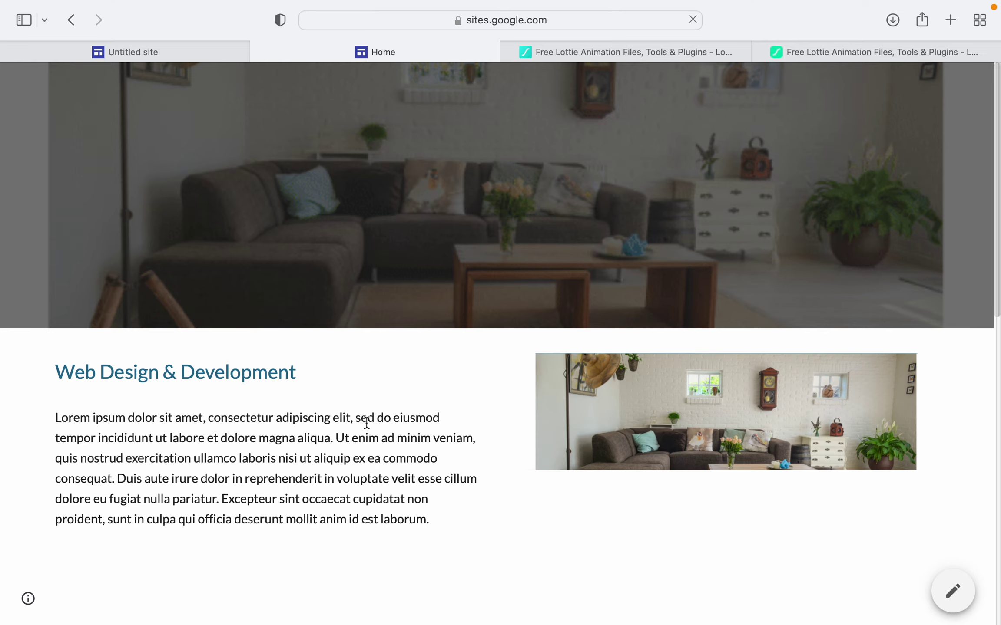
scroll(367, 422, down, 5)
scroll(367, 422, down, 5)
scroll(367, 422, down, 5)
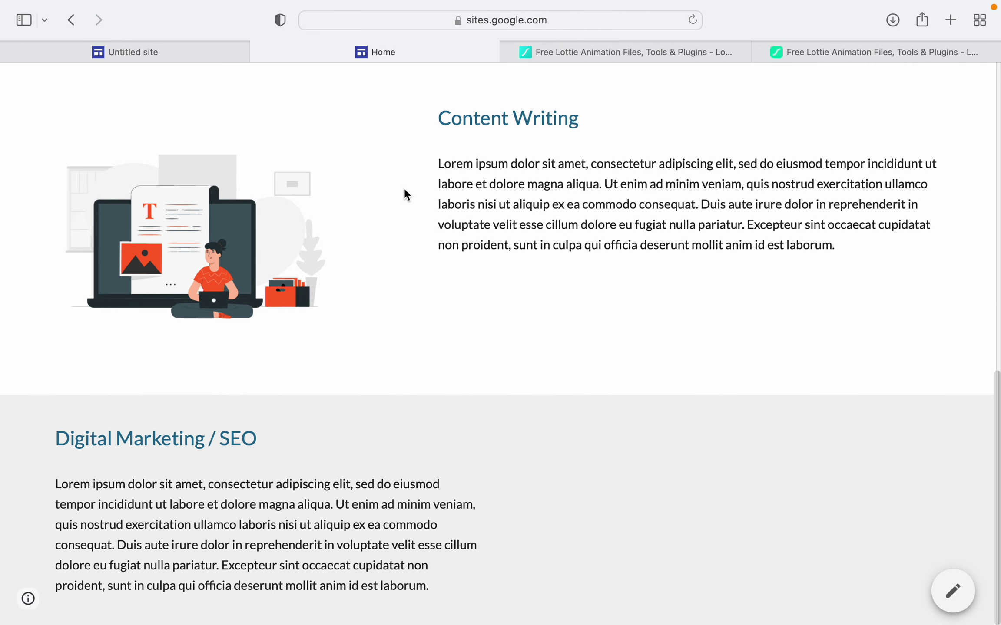
scroll(358, 238, up, 5)
scroll(358, 238, up, 5)
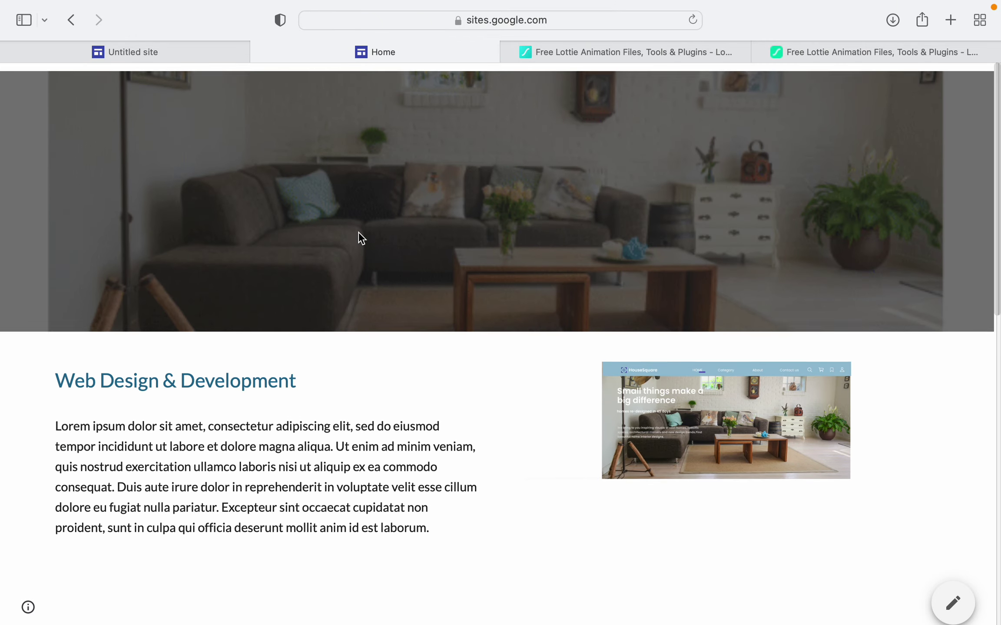
Compare the editor with the live Home page, publish the latest changes, and switch back to the published site
click(188, 49)
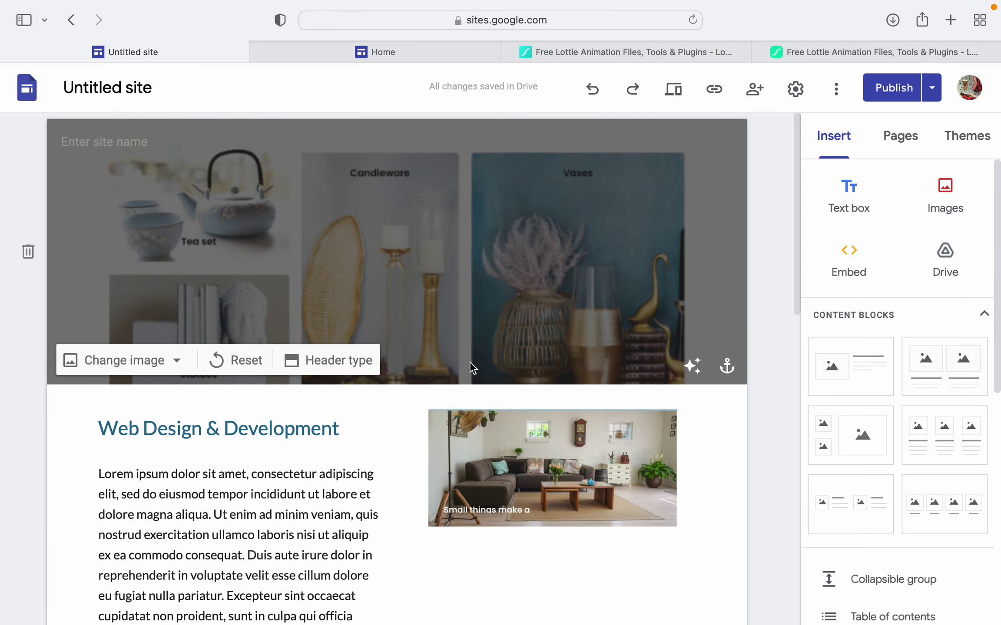
scroll(469, 376, down, 4)
scroll(470, 394, down, 6)
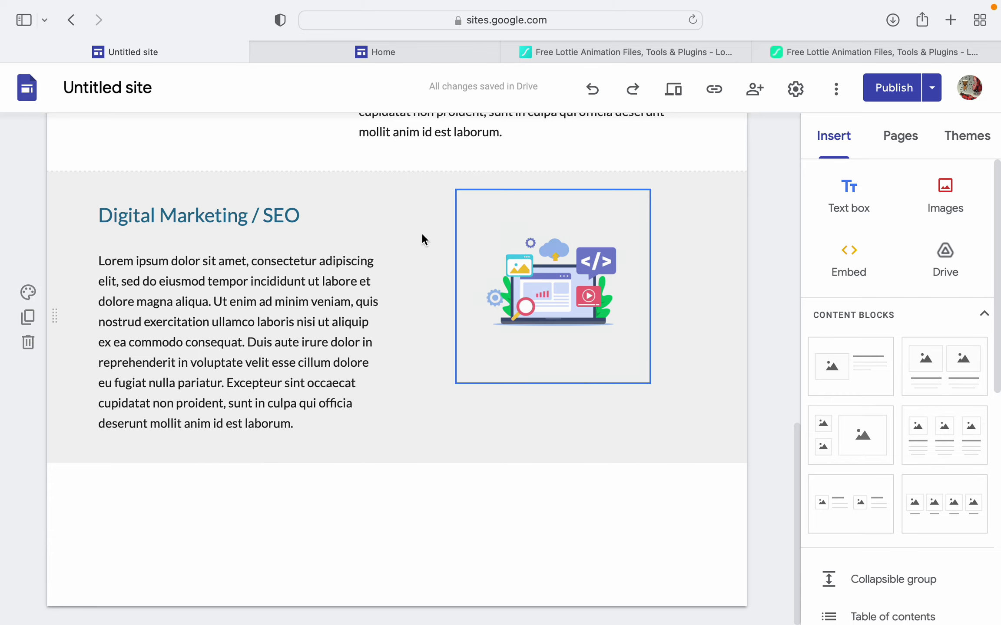
click(333, 52)
scroll(452, 304, down, 5)
scroll(429, 290, down, 1)
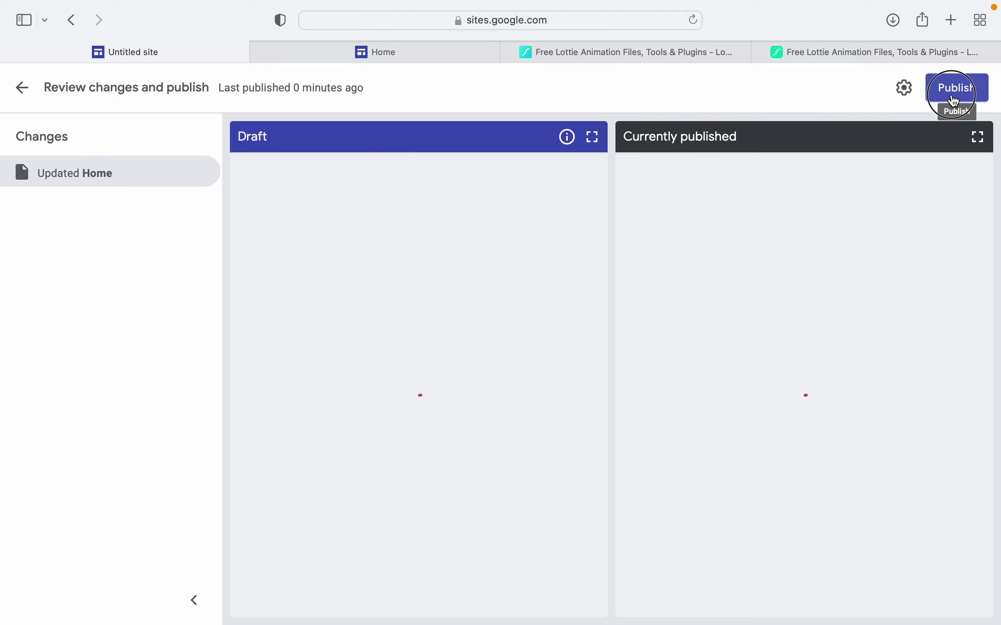
click(953, 99)
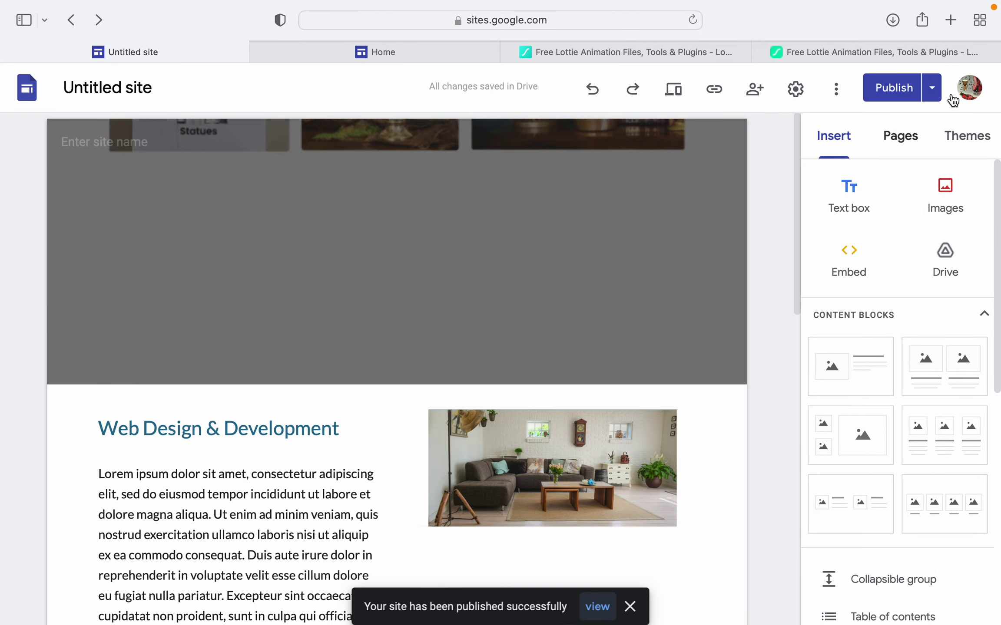
click(347, 53)
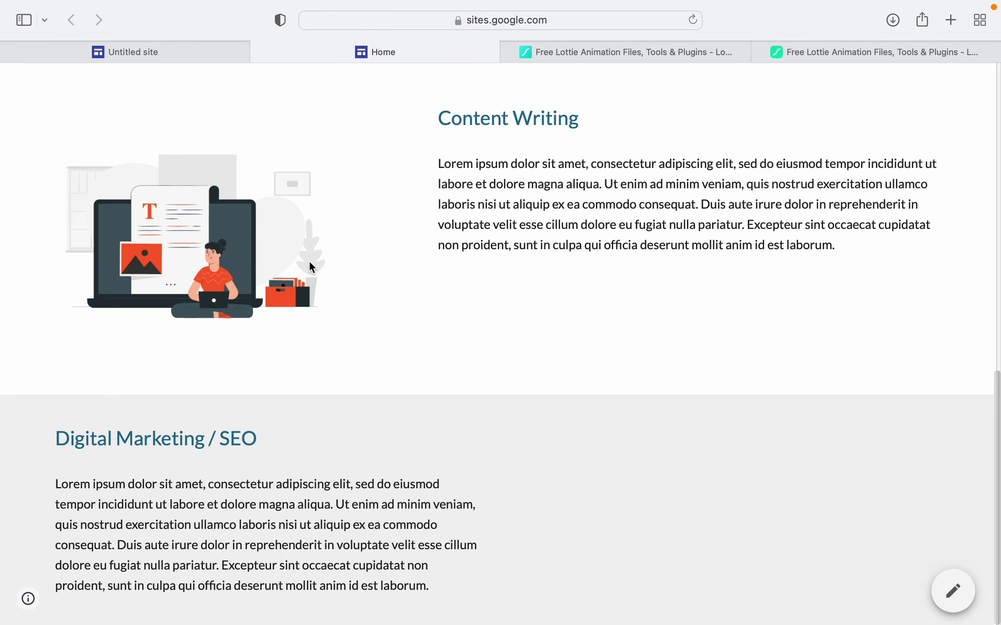
Reload the published Home page until the laptop animation shows beside the Digital Marketing / SEO text
key(super+r)
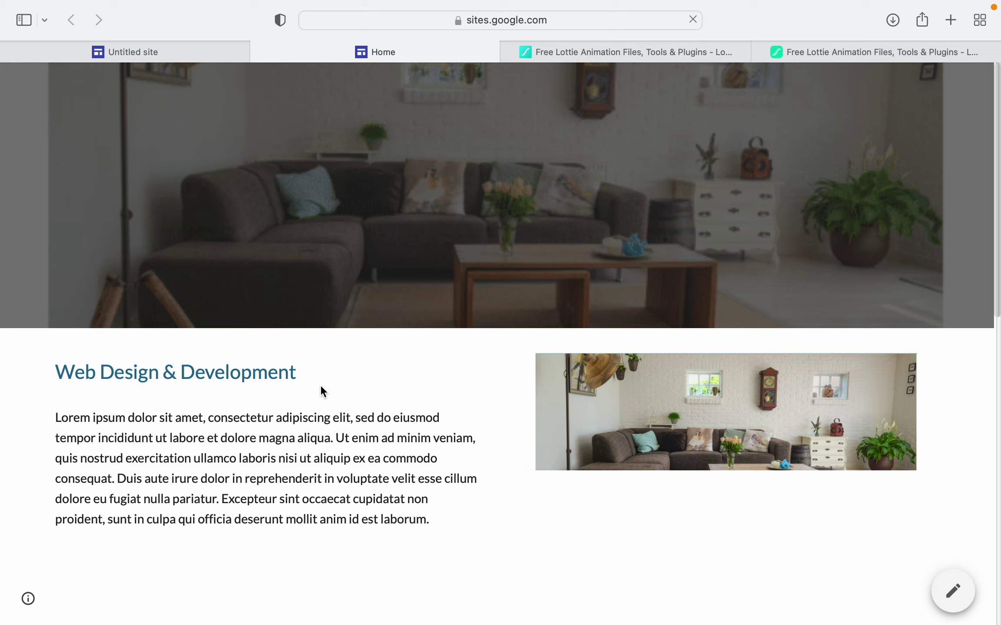
scroll(433, 555, down, 2)
scroll(433, 555, down, 5)
scroll(428, 517, down, 2)
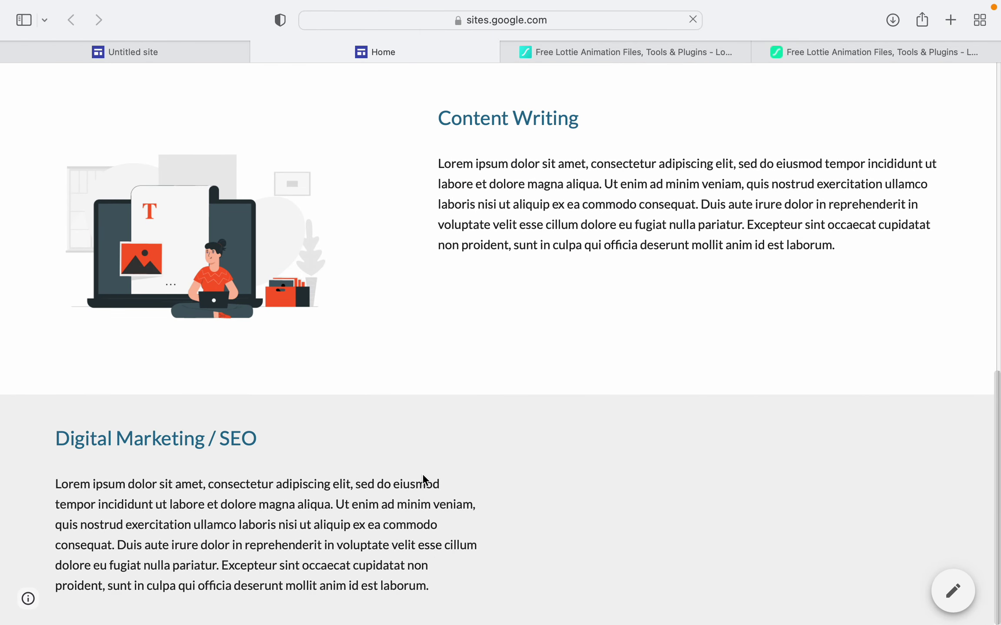
key(super+r)
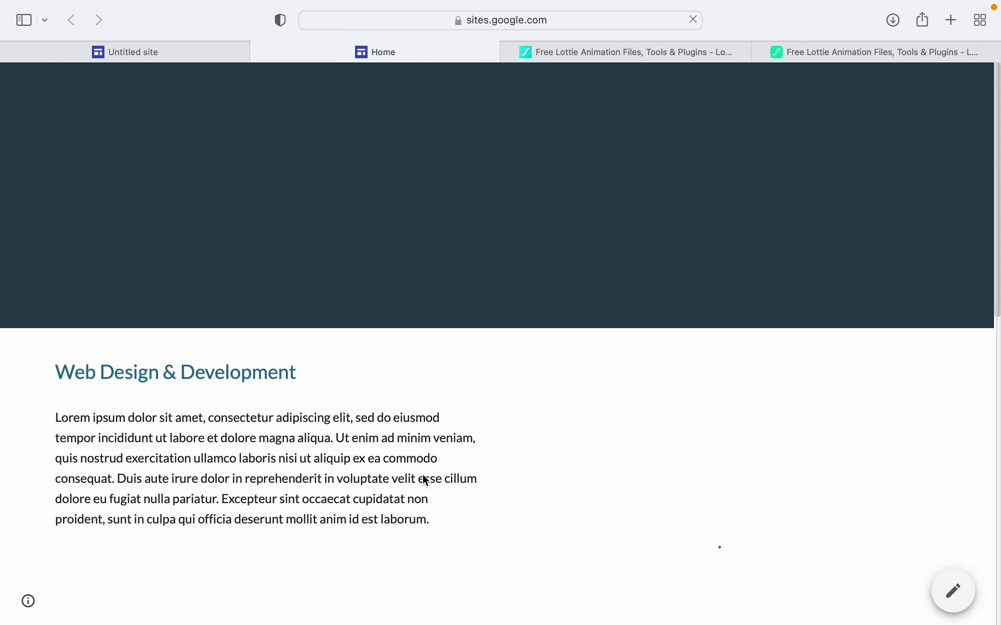
scroll(429, 552, down, 2)
scroll(430, 553, down, 6)
scroll(429, 552, down, 1)
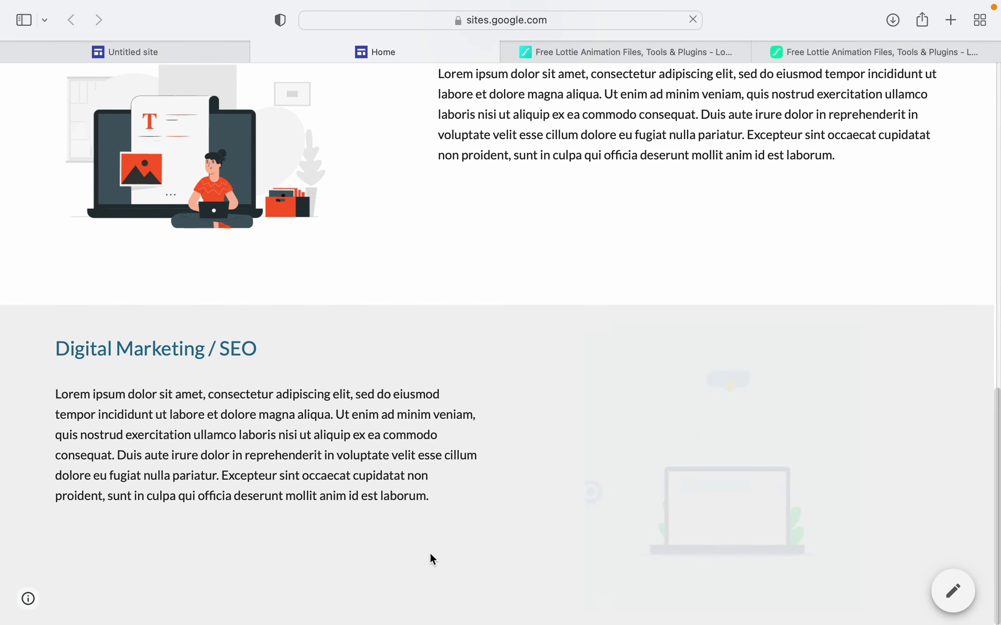